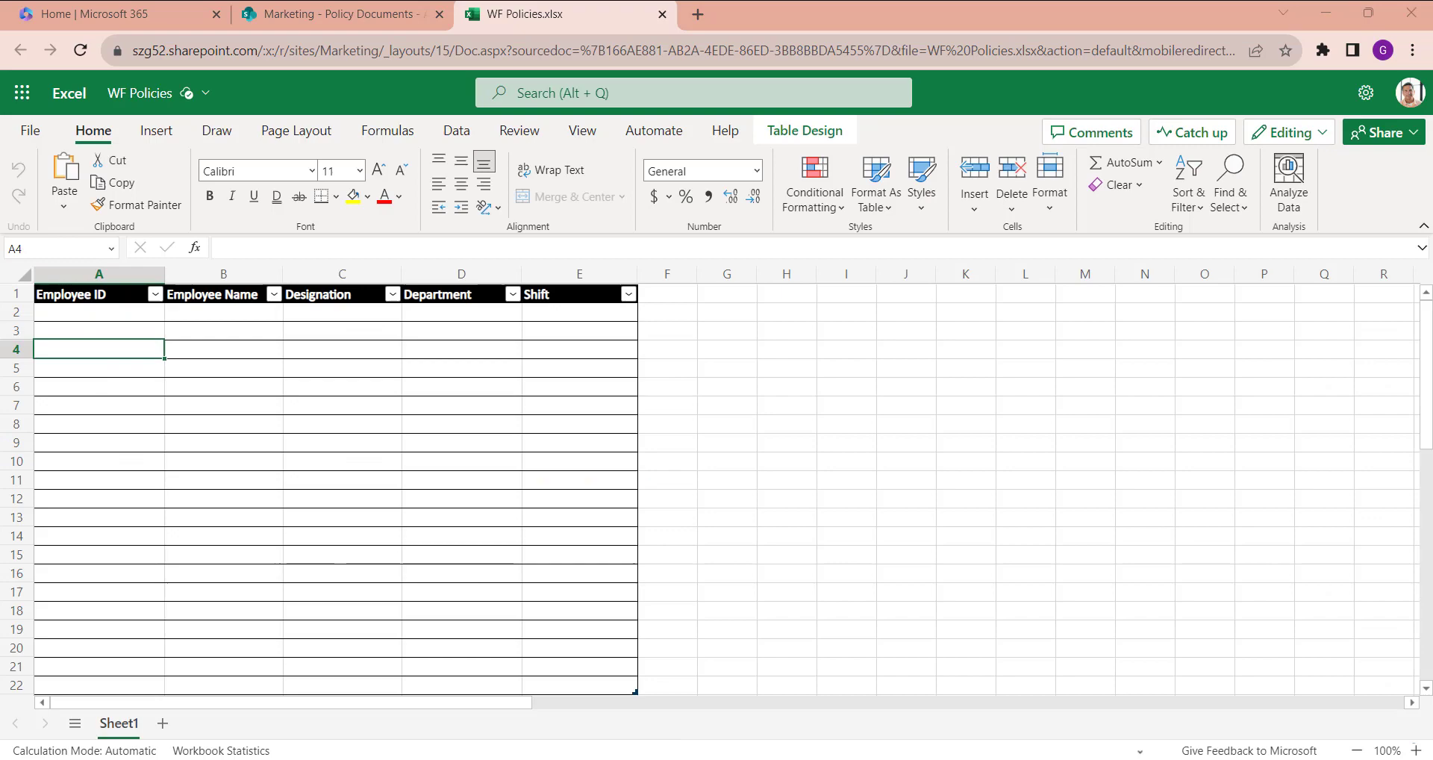
# Switch to the second user's SharePoint window and dismiss the account-switched notice
pyautogui.click(781, 713)
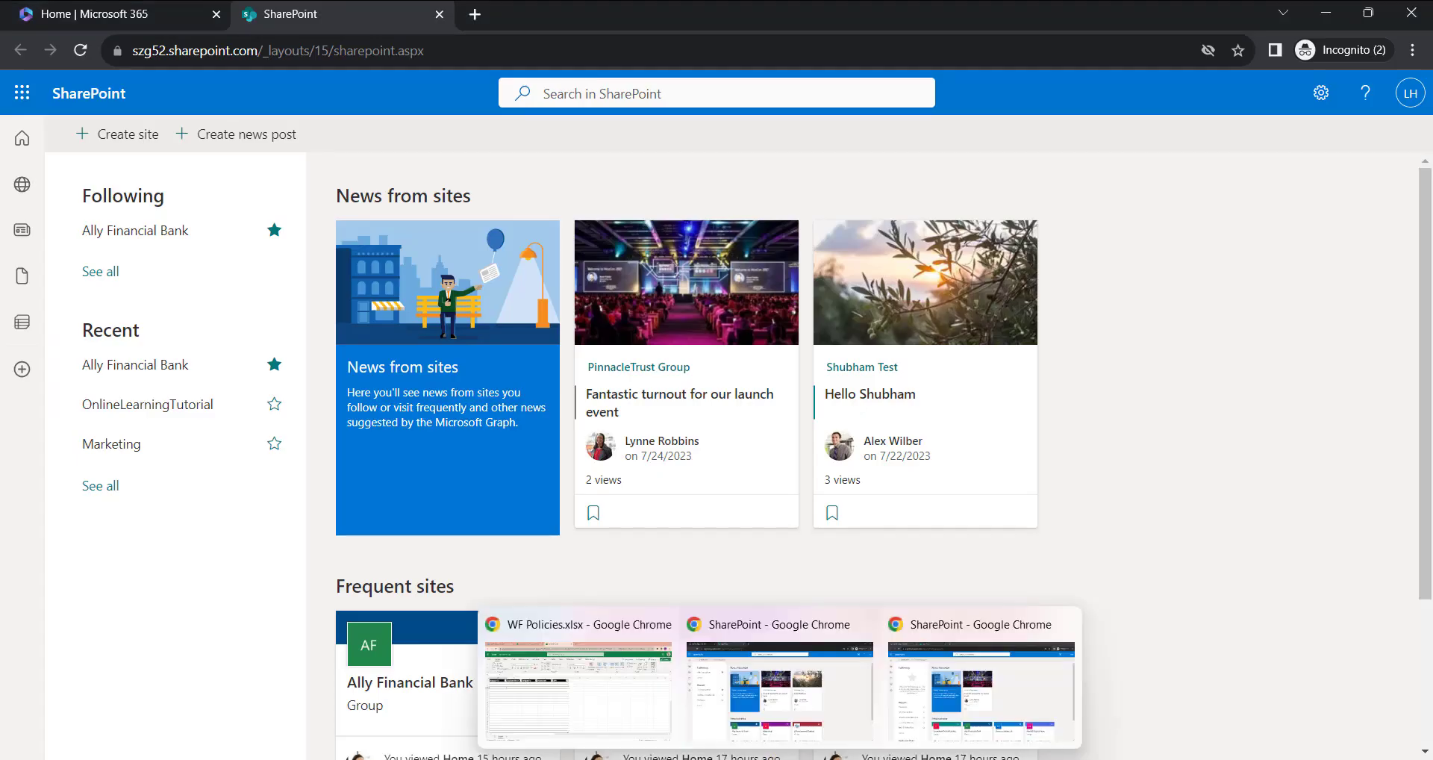
pyautogui.click(909, 704)
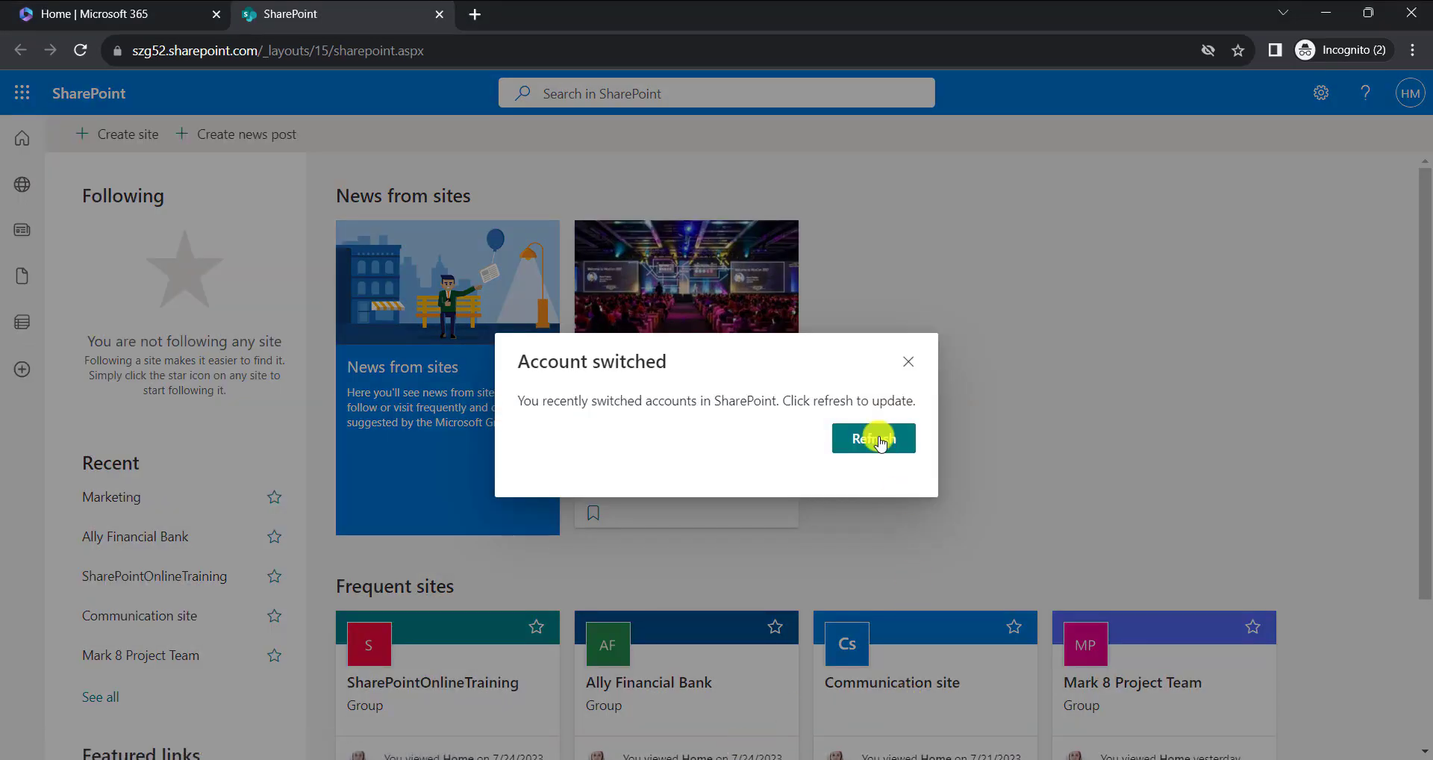
pyautogui.click(912, 358)
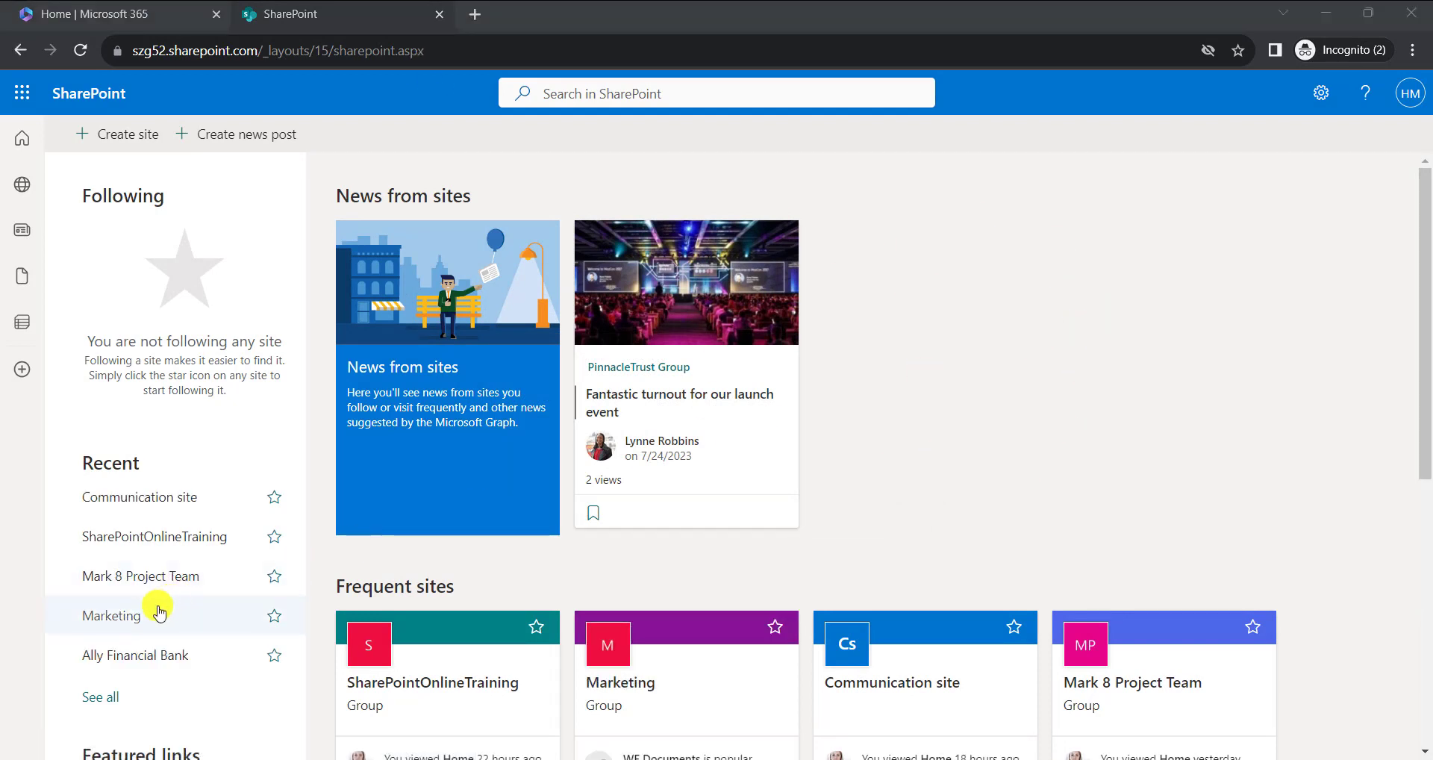
# Open WF Policies.xlsx from Marketing > Site contents > Policy Documents
pyautogui.click(116, 617)
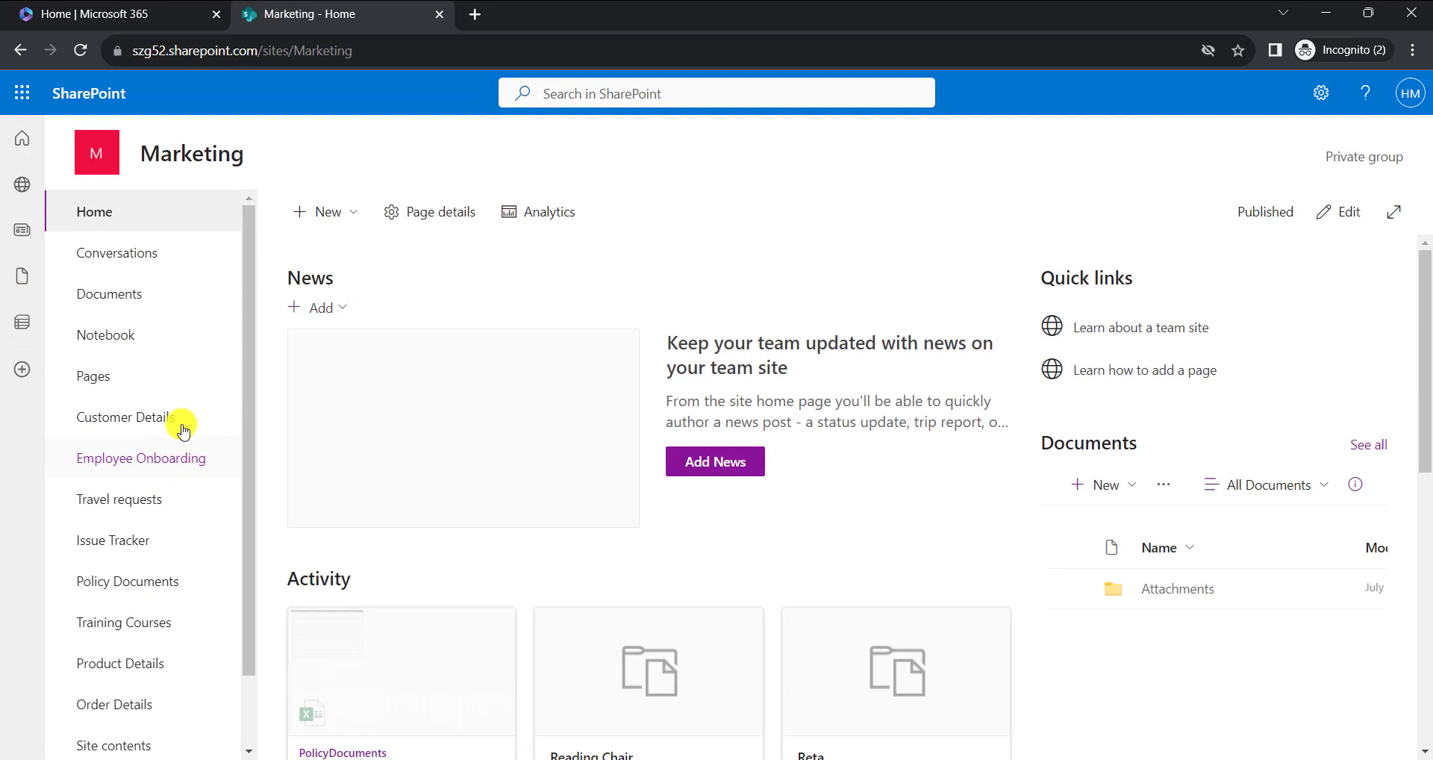
pyautogui.scroll(-2, 165, 463)
pyautogui.click(105, 662)
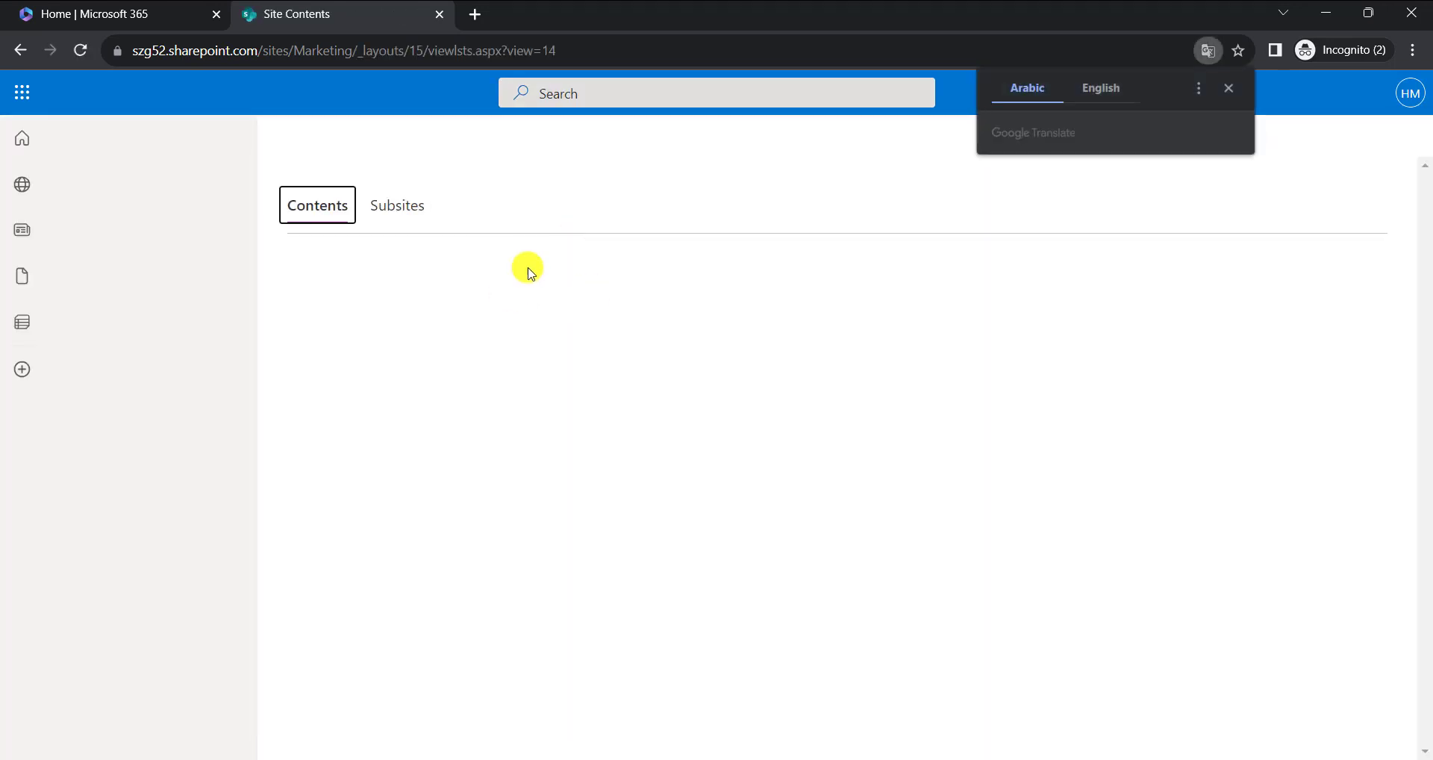
pyautogui.click(413, 499)
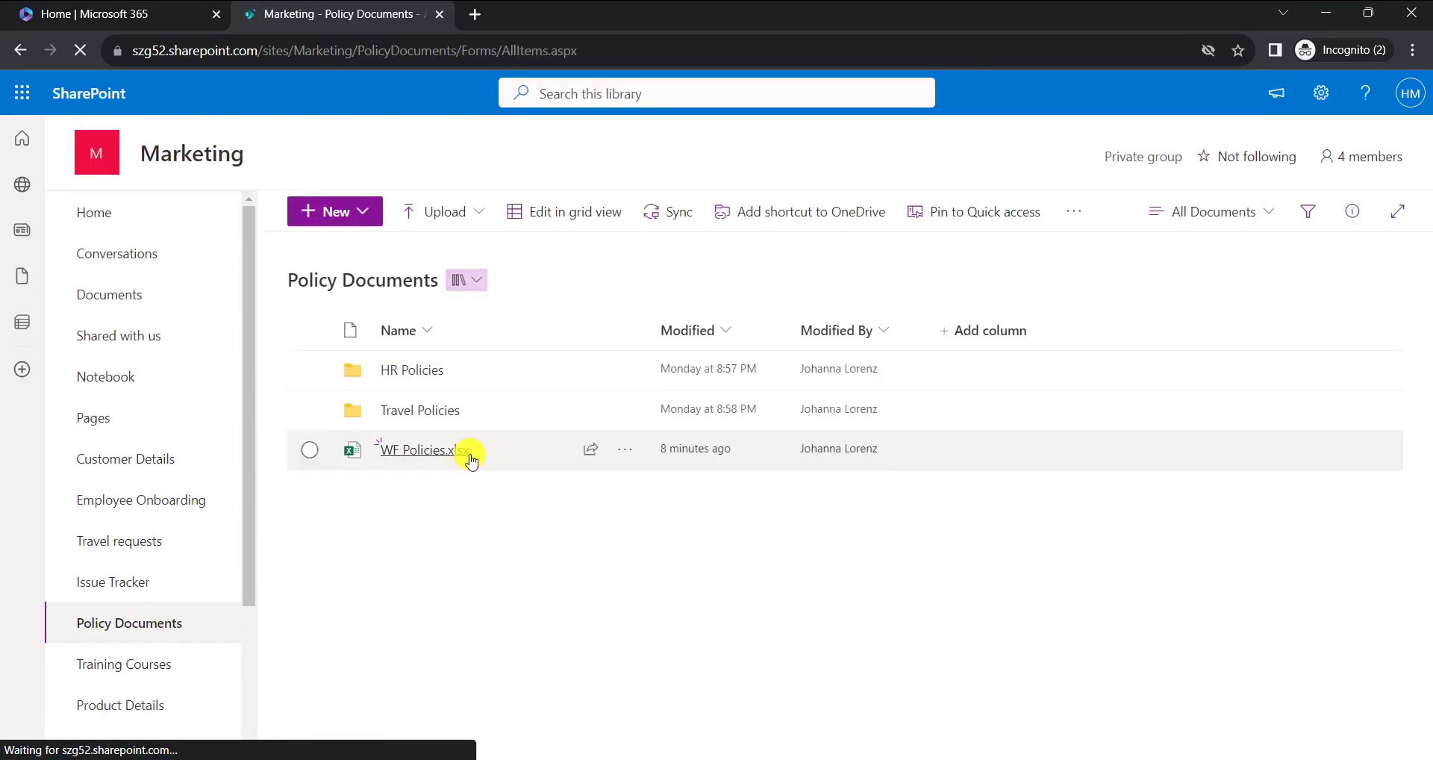
pyautogui.click(439, 451)
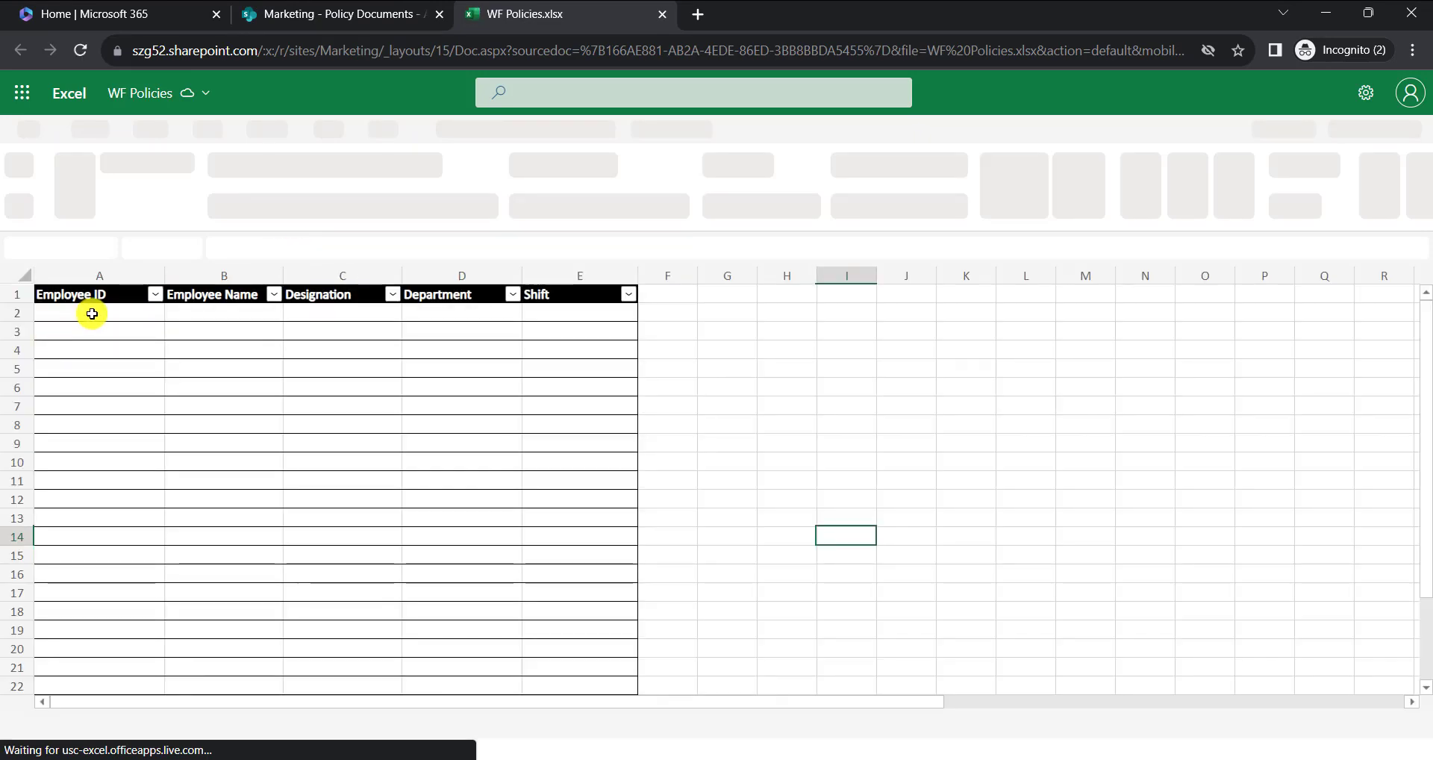
# Enter DC001 in cell A2 and begin typing John in cell B2
pyautogui.click(94, 314)
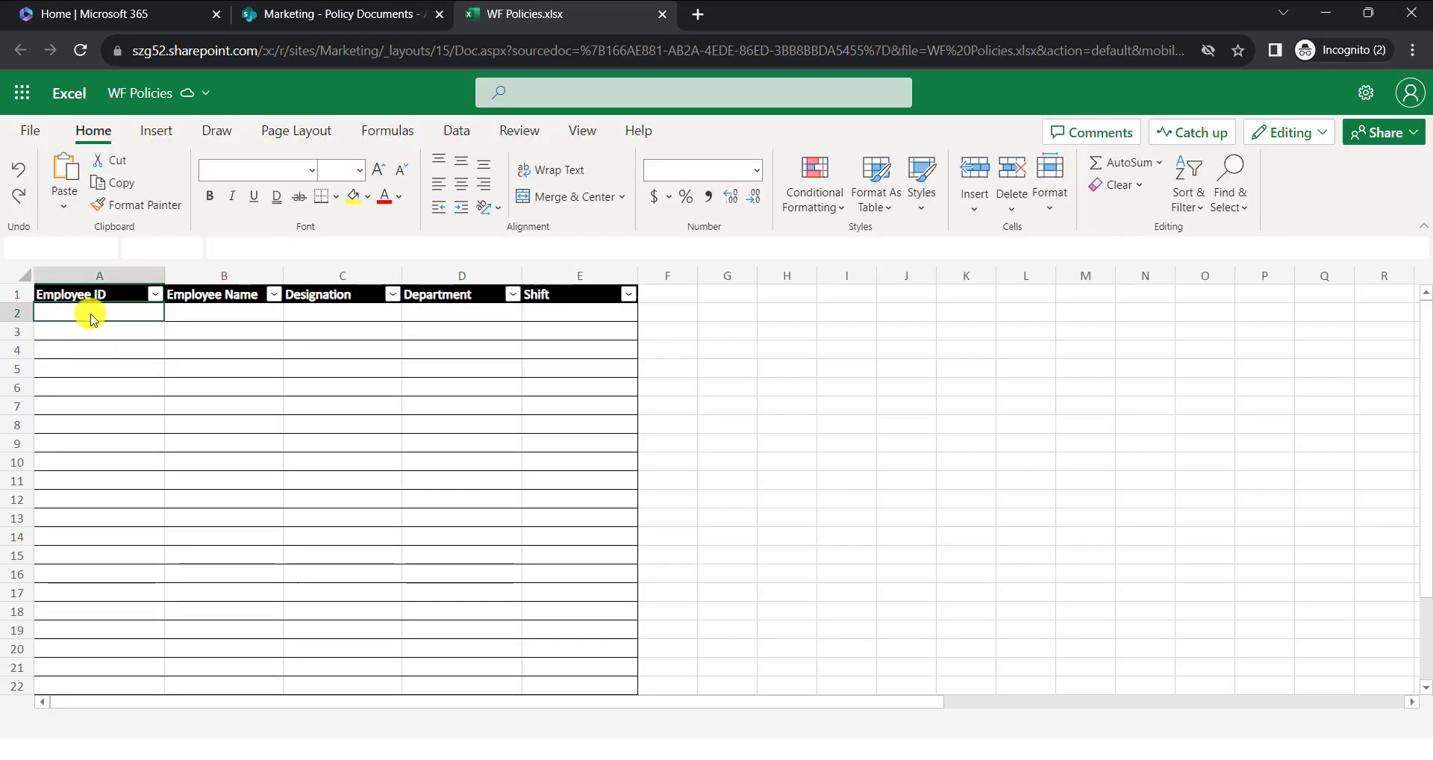
pyautogui.write('DC')
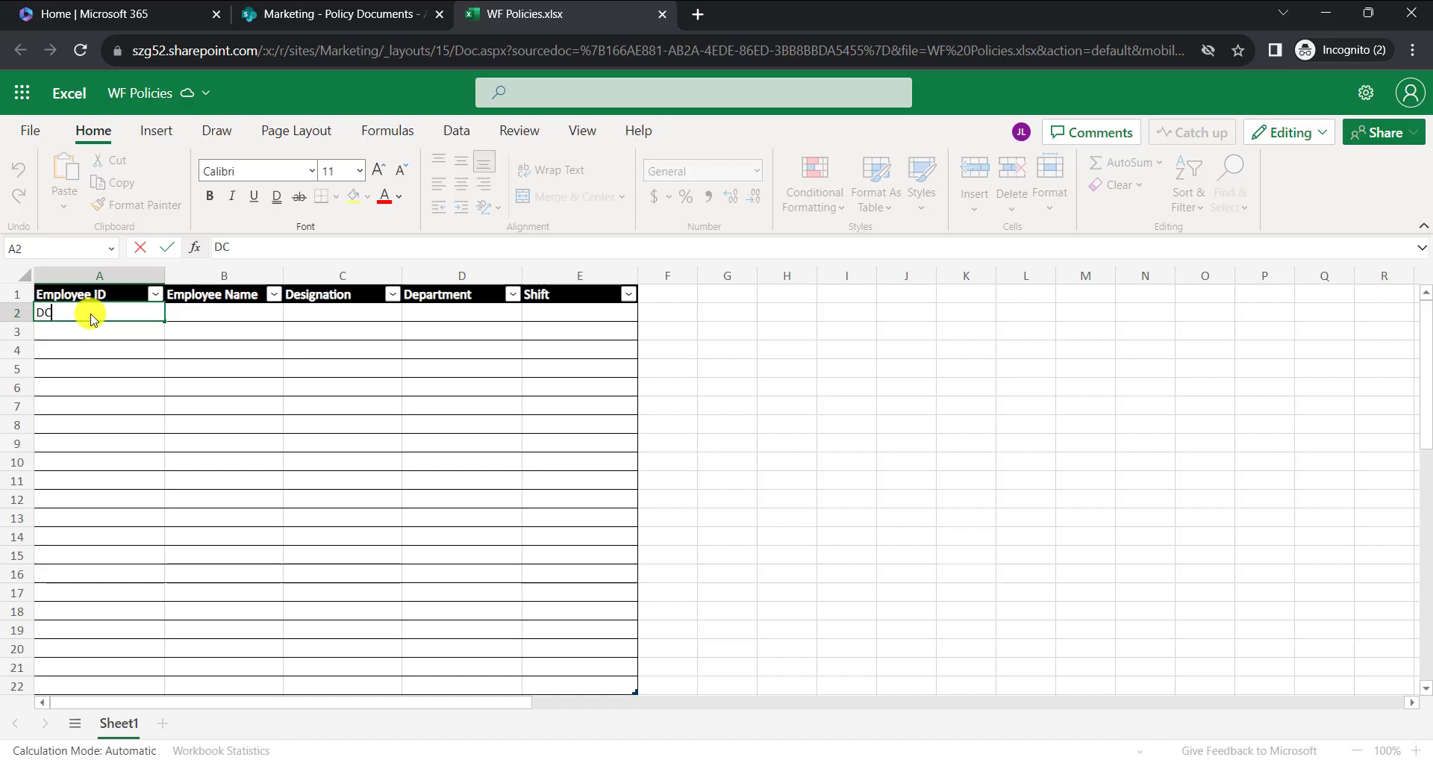
pyautogui.write('001')
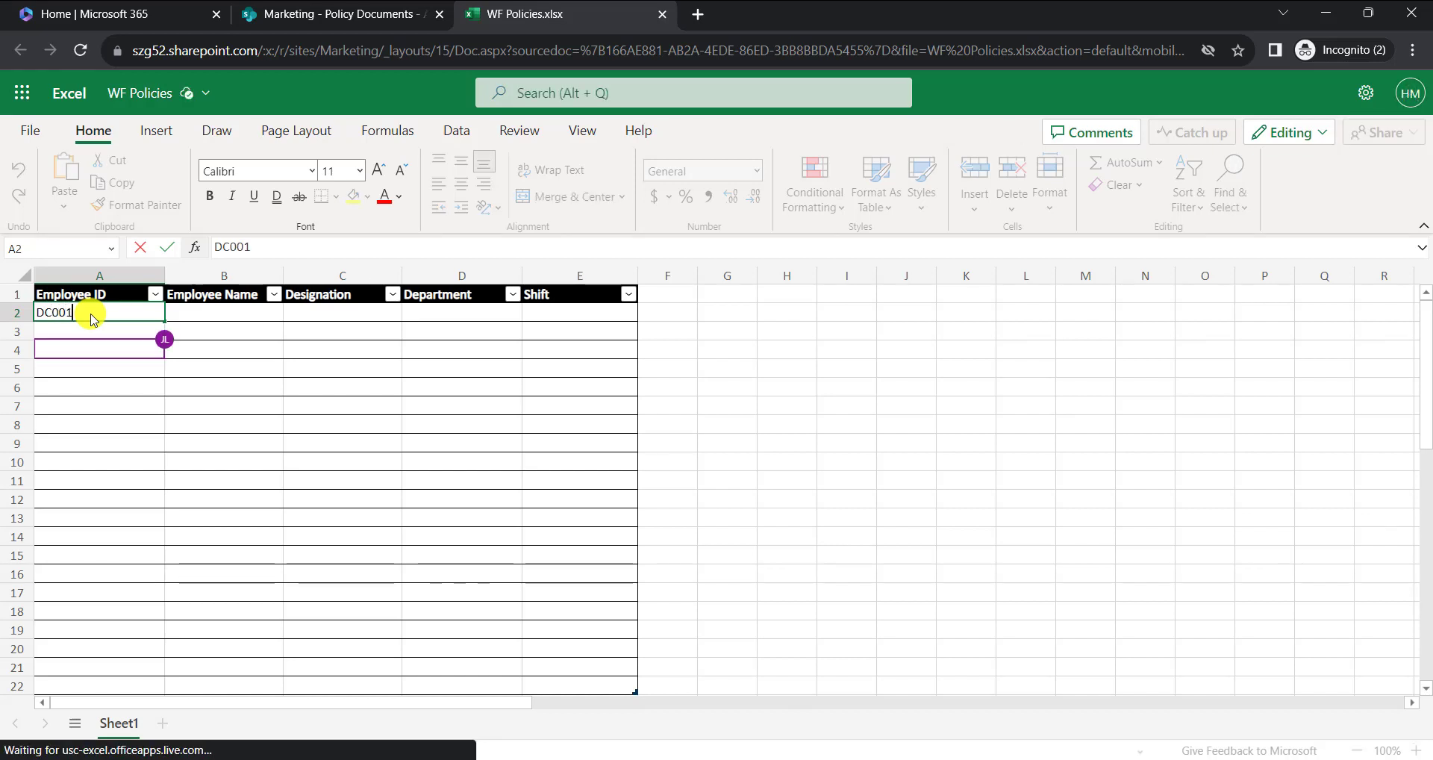
pyautogui.click(215, 310)
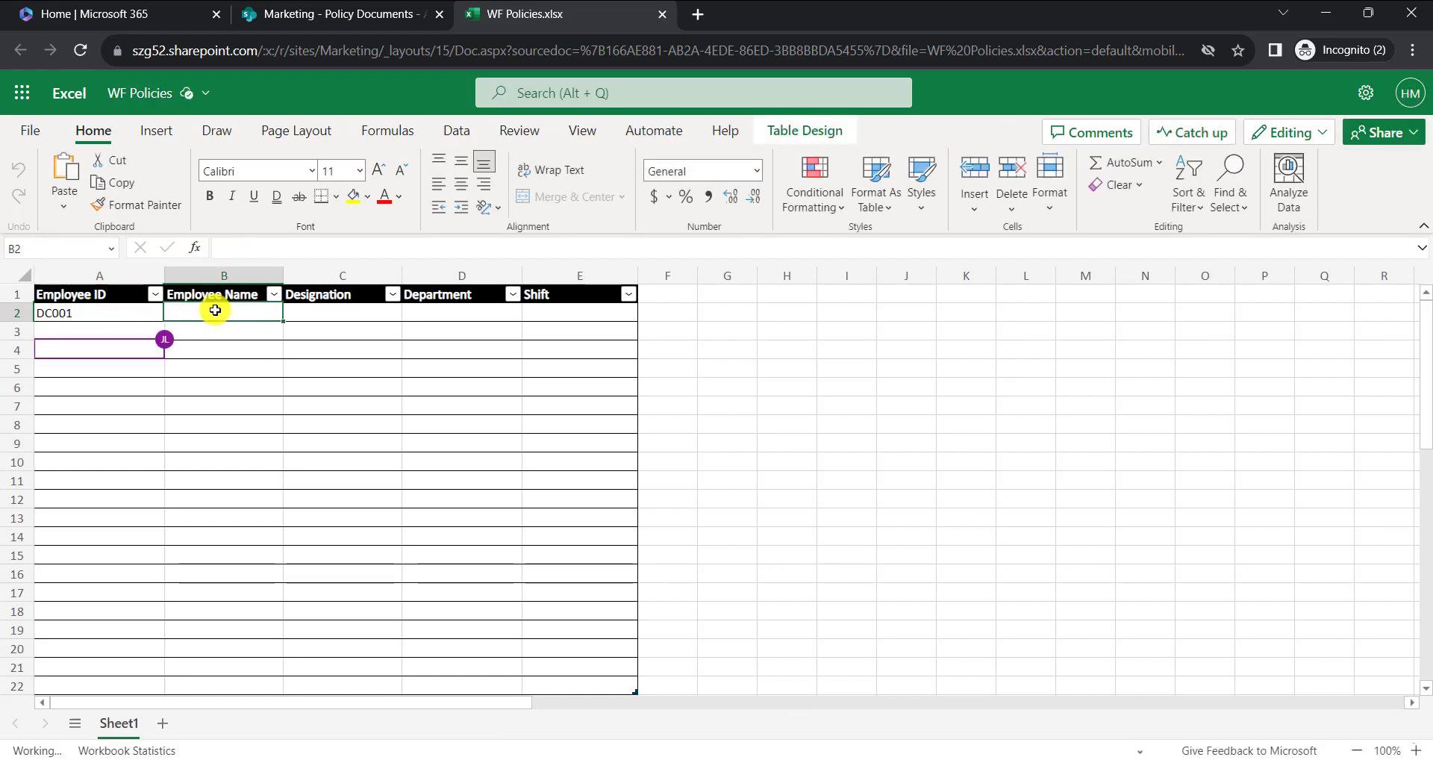
pyautogui.doubleClick(215, 309)
pyautogui.write('John')
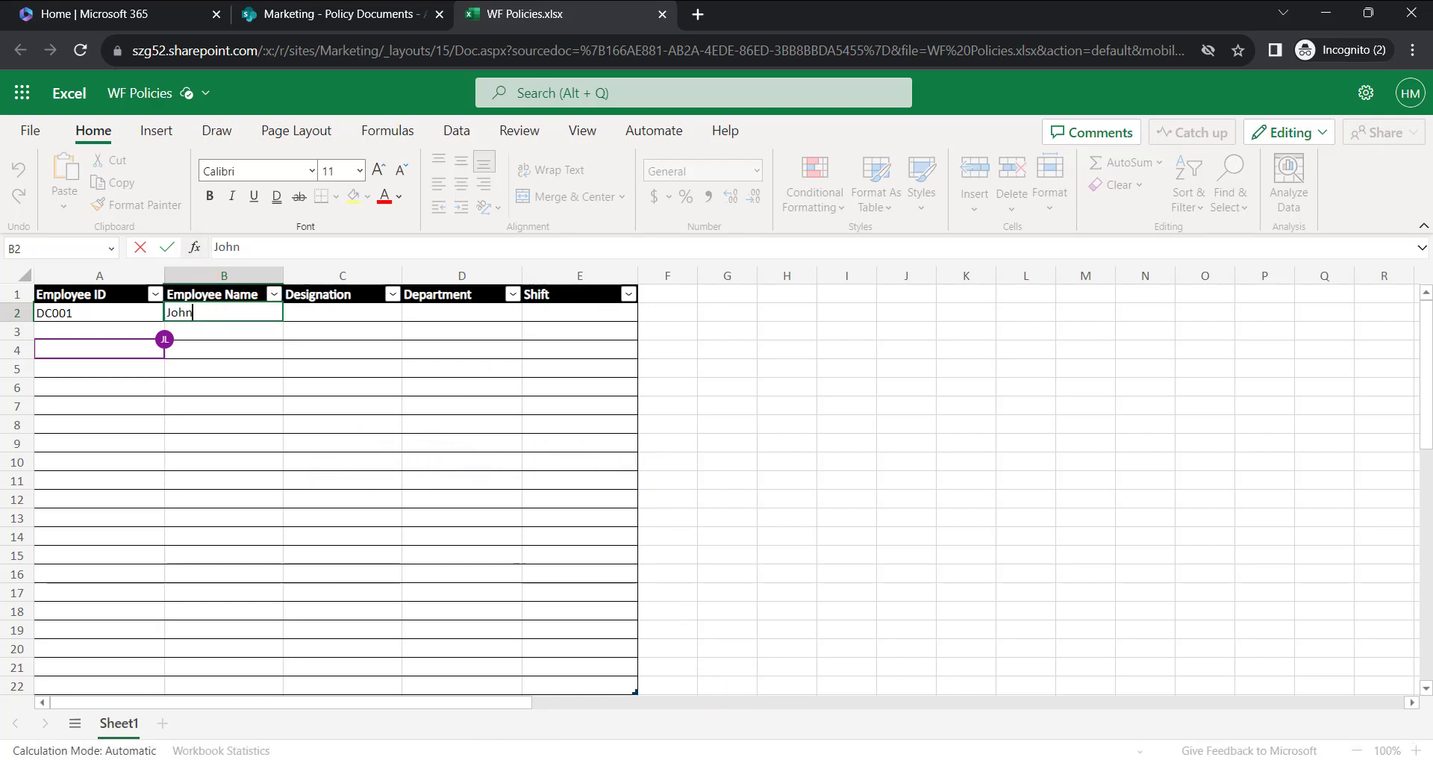
# As the first user, open WF Policies.xlsx from Marketing > Site contents > Policy Documents
pyautogui.click(772, 721)
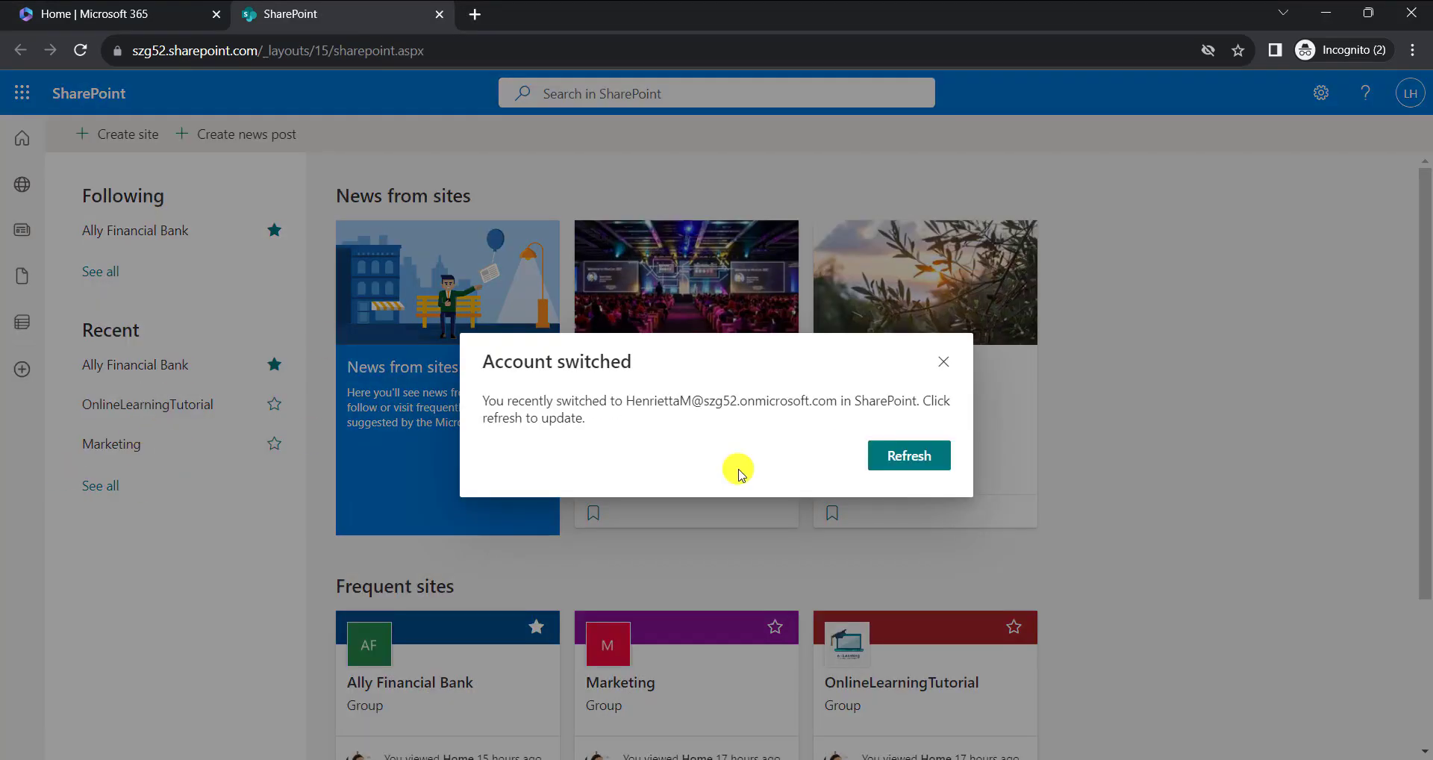
pyautogui.click(945, 360)
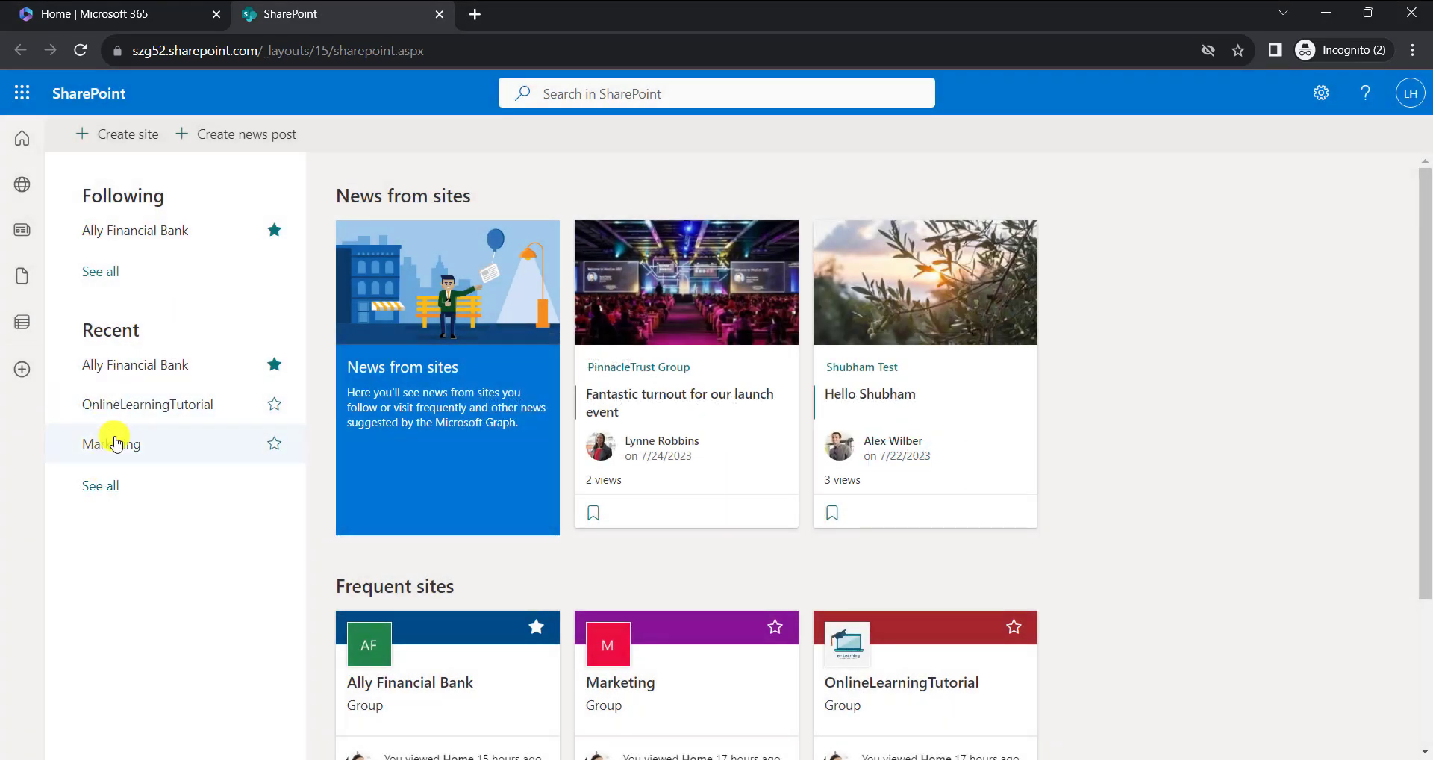
pyautogui.click(123, 443)
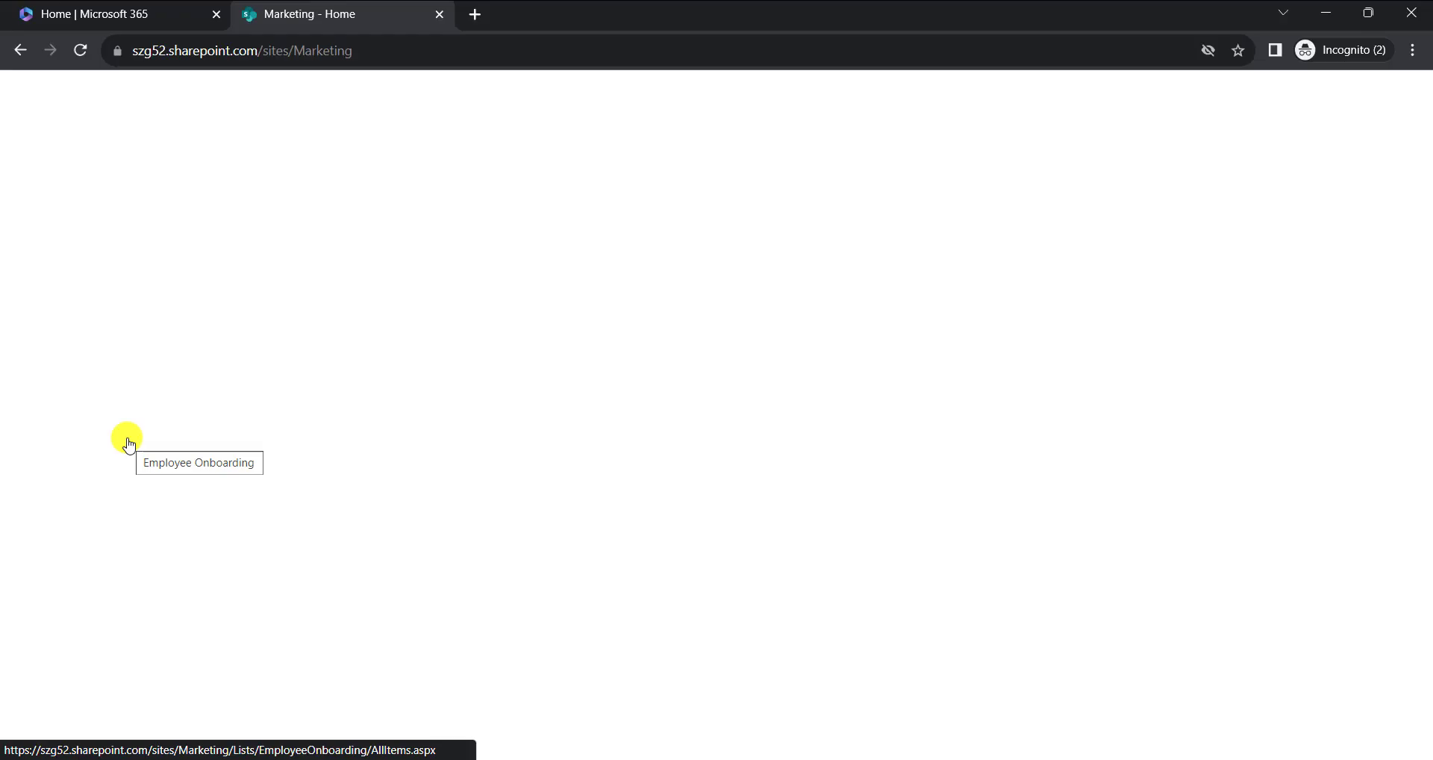
pyautogui.scroll(-1, 115, 509)
pyautogui.click(110, 663)
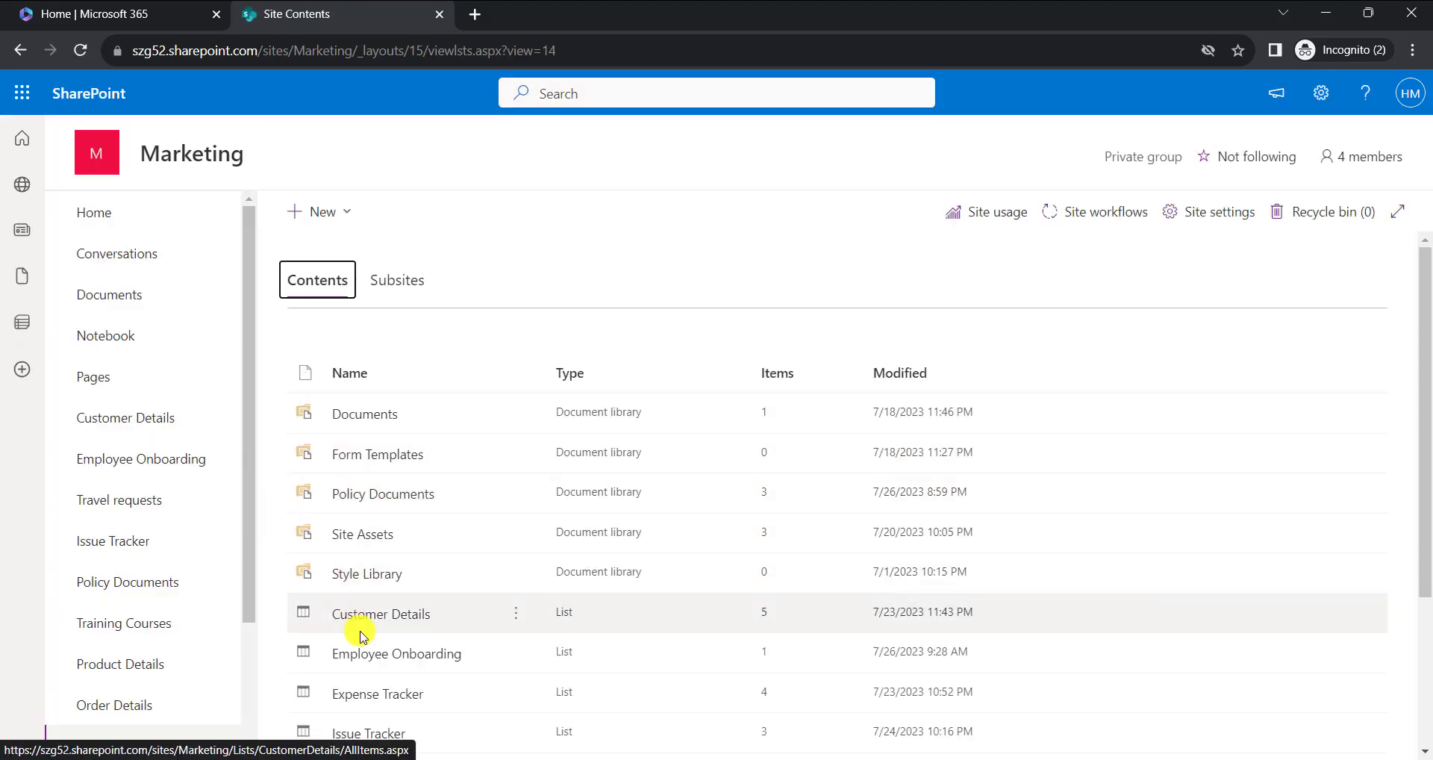
pyautogui.click(359, 404)
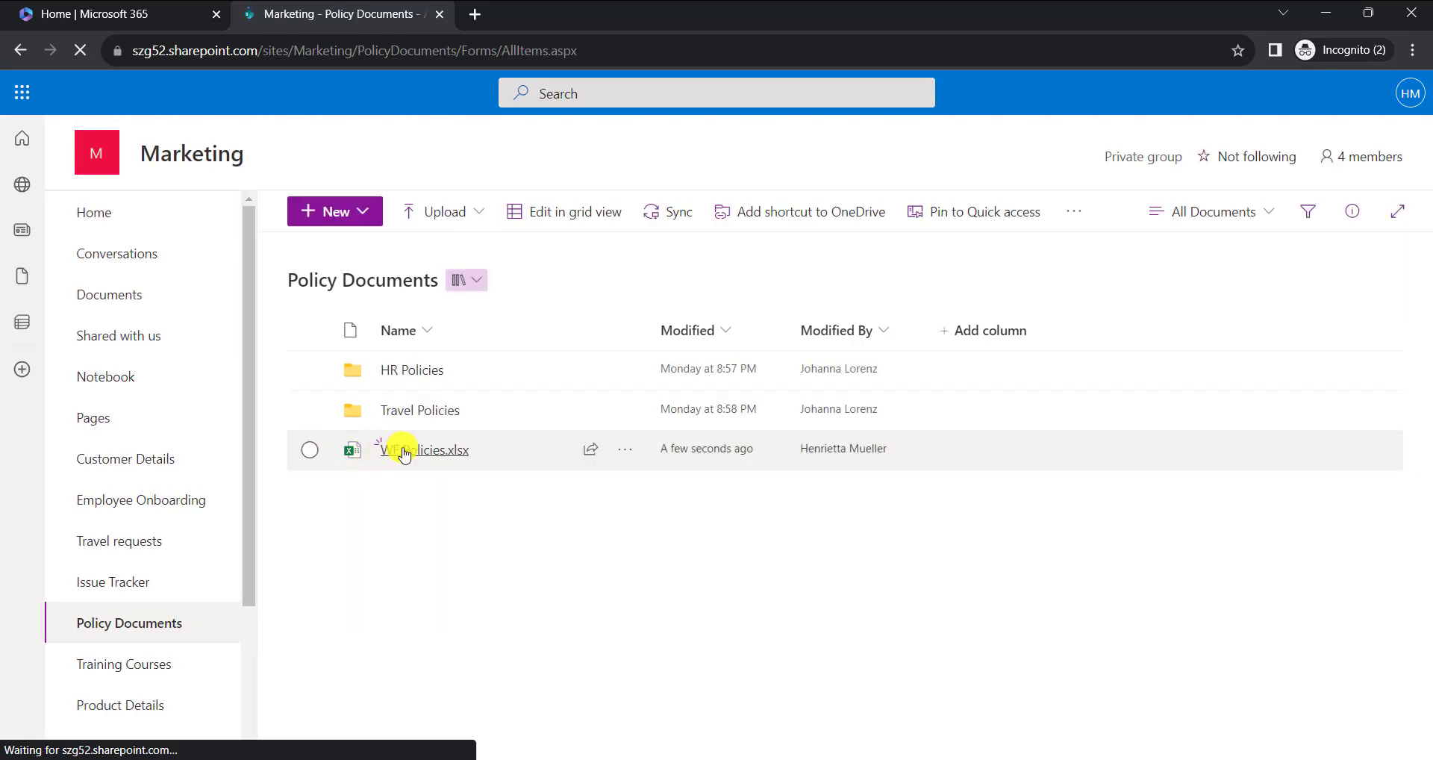
pyautogui.click(403, 452)
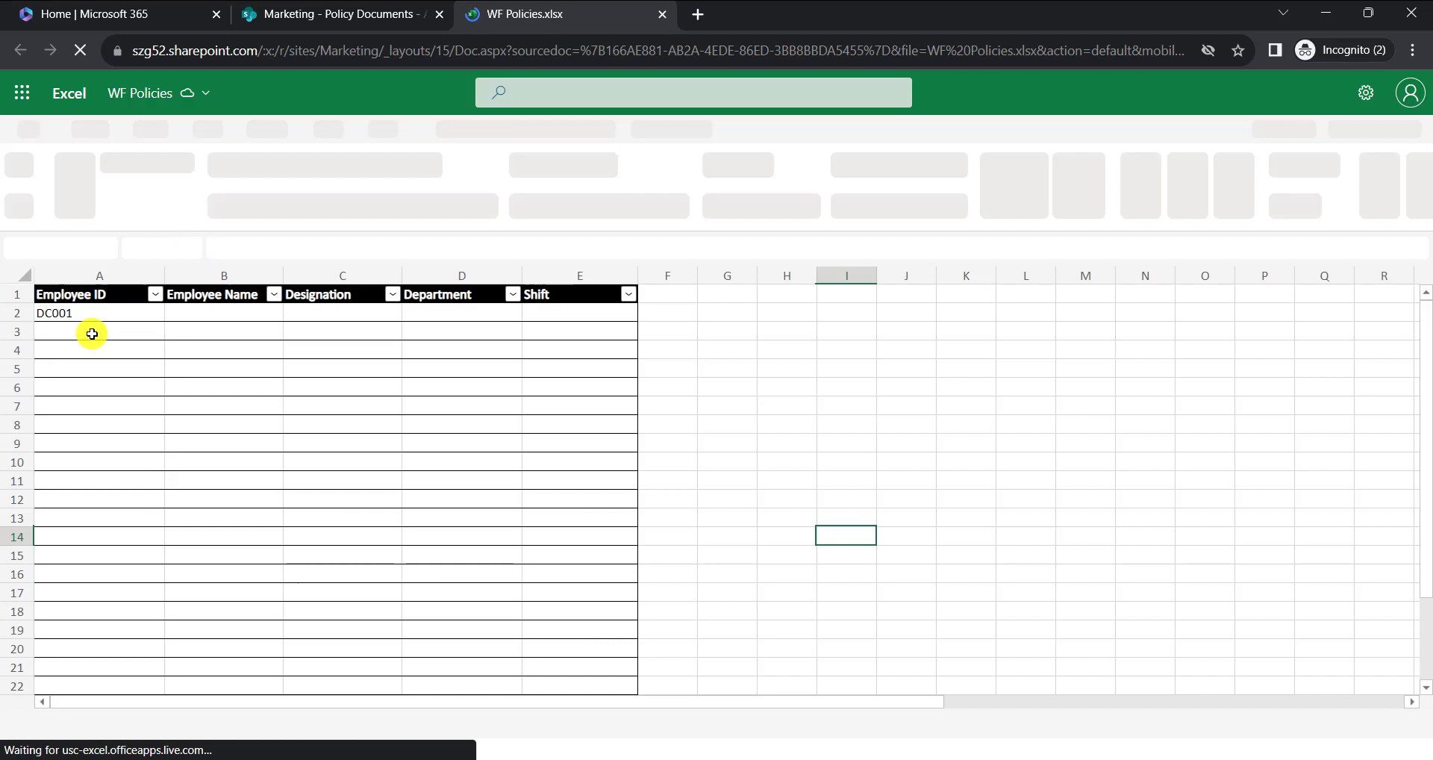
# Enter employee ID Dc002 in cell A3 below DC001
pyautogui.click(92, 334)
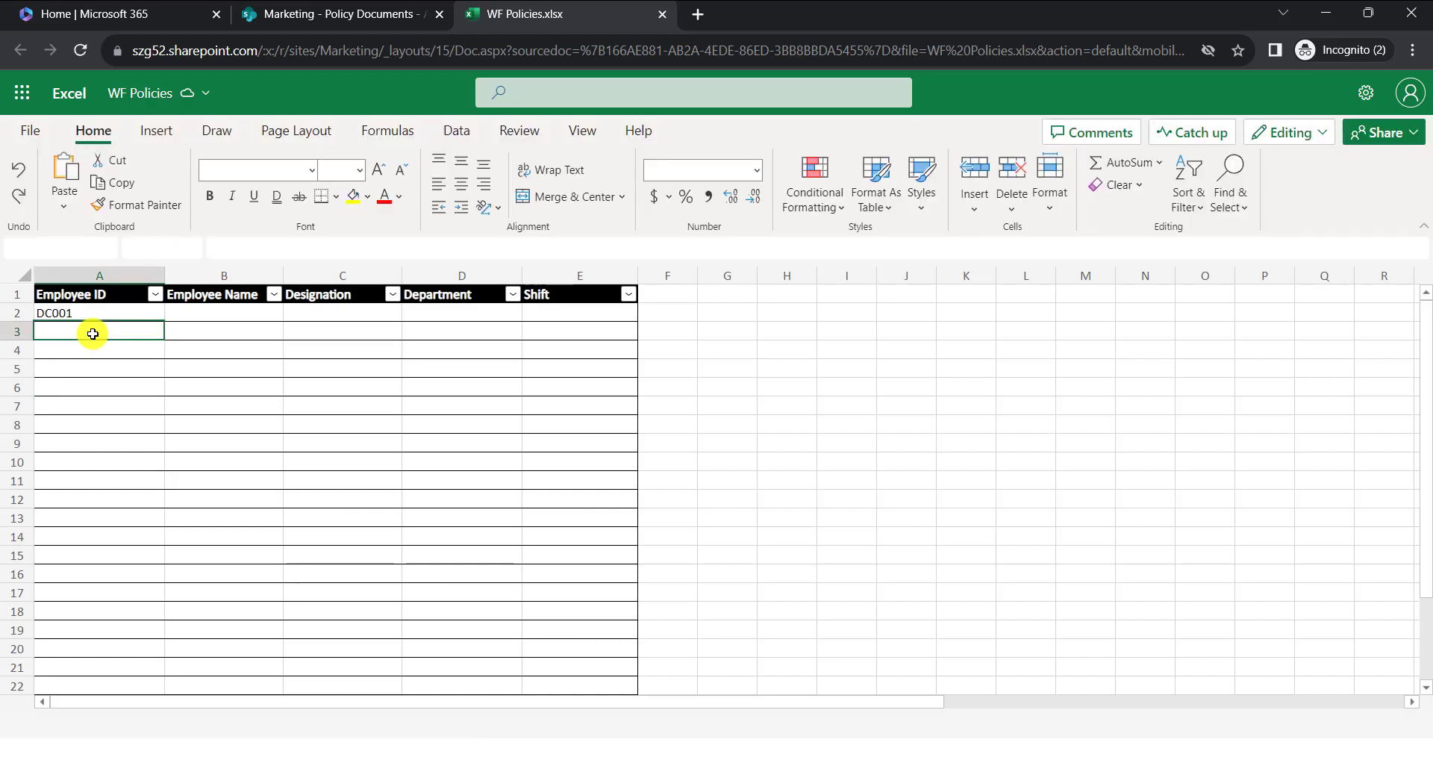
pyautogui.write('Dc')
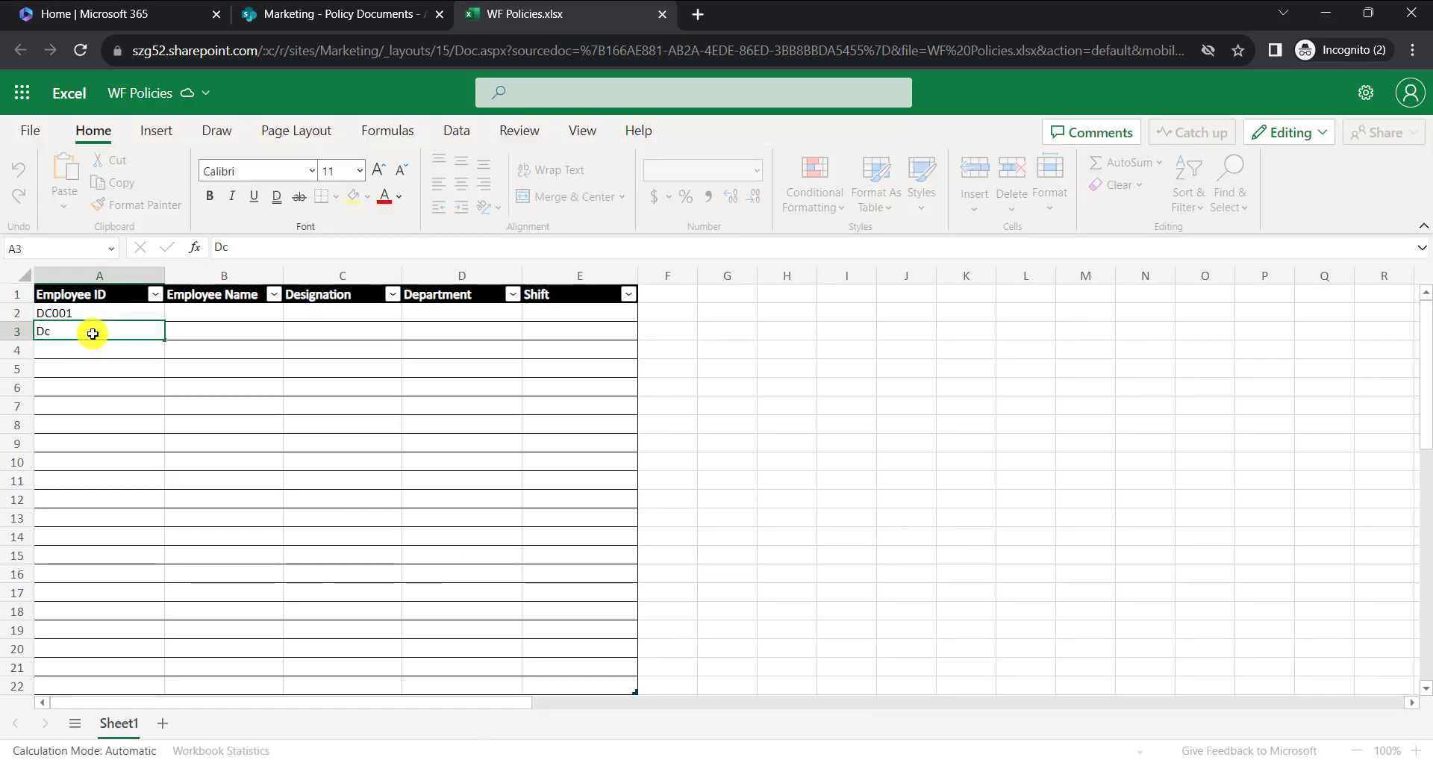
pyautogui.write('002')
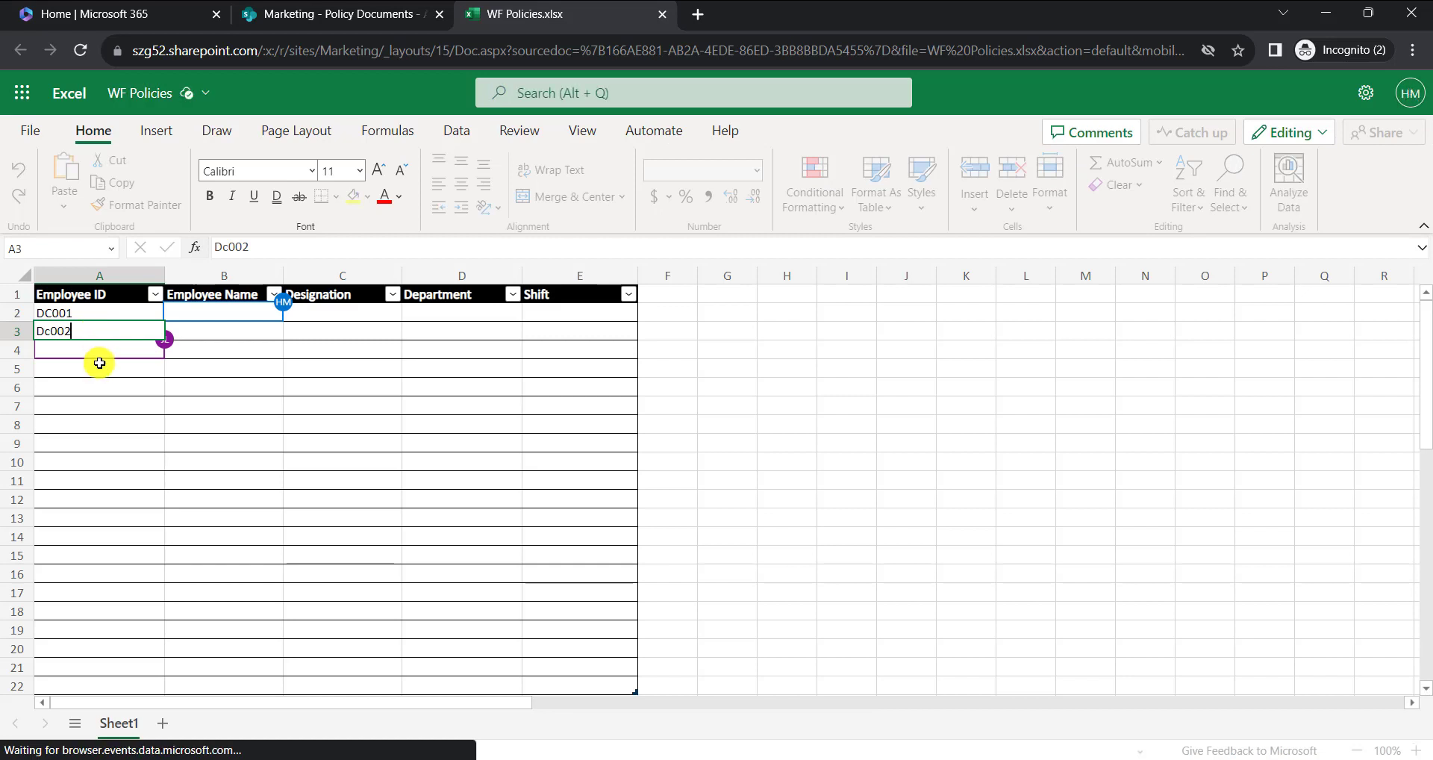
pyautogui.press('Return')
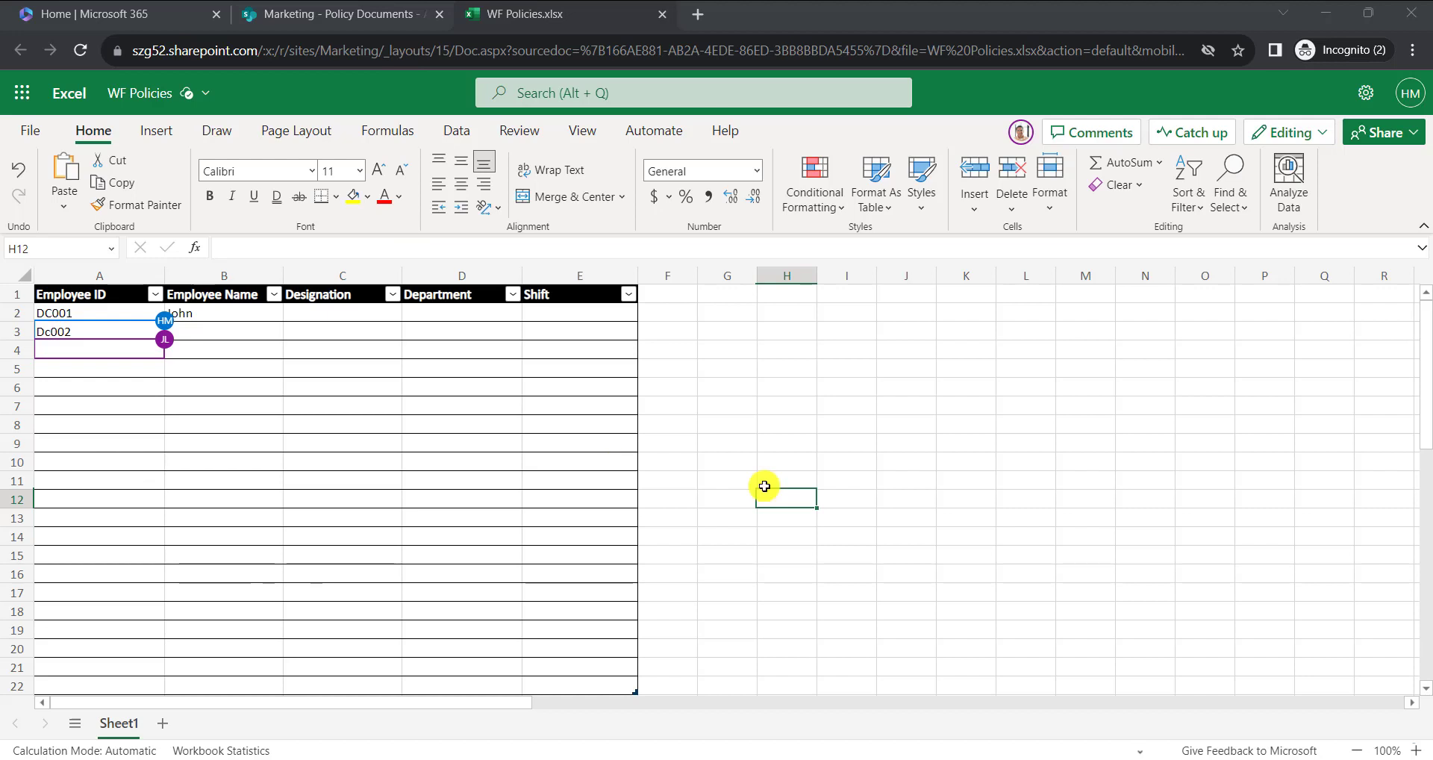
pyautogui.moveTo(757, 753)
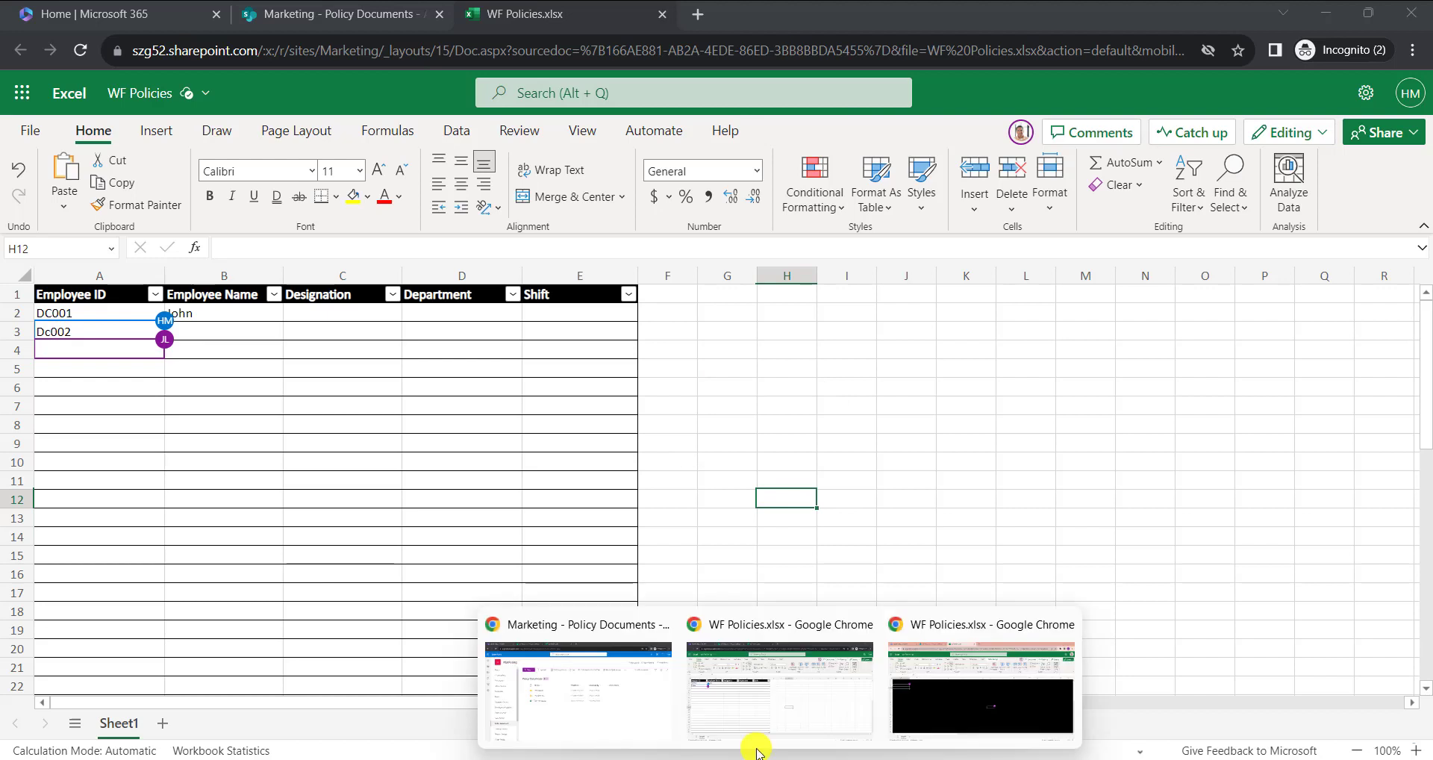
# Set Require Check Out to Yes in the Policy Documents versioning settings and save
pyautogui.click(594, 705)
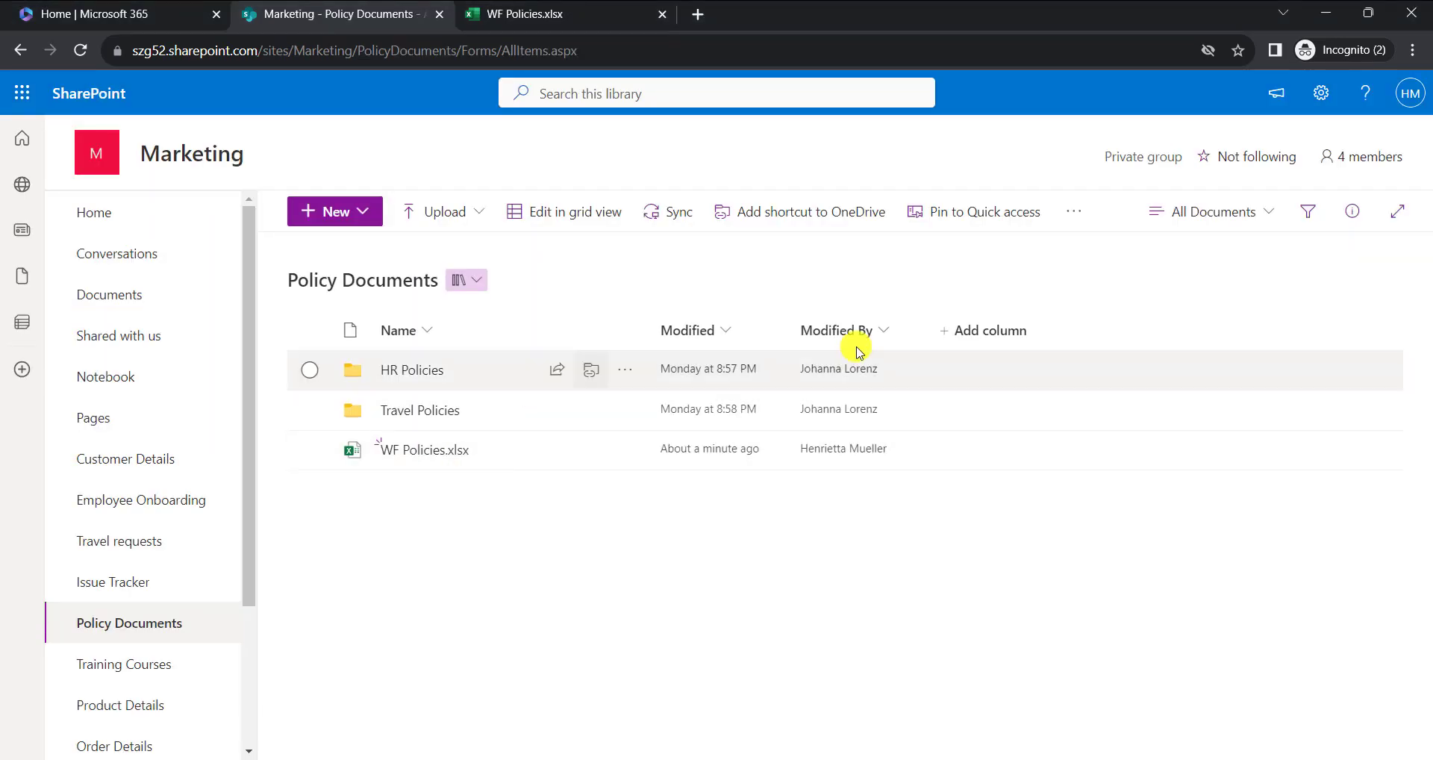
pyautogui.click(1326, 94)
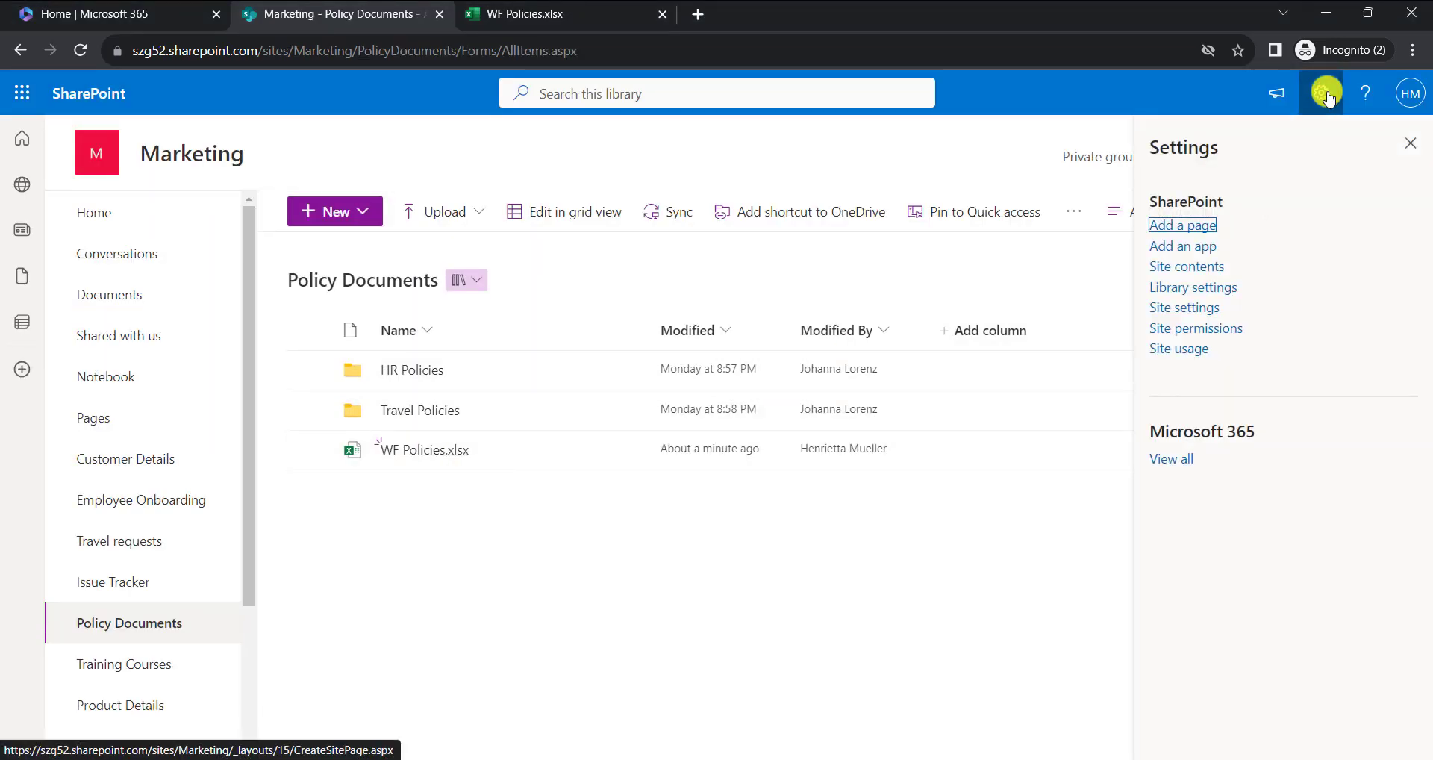
pyautogui.click(1179, 292)
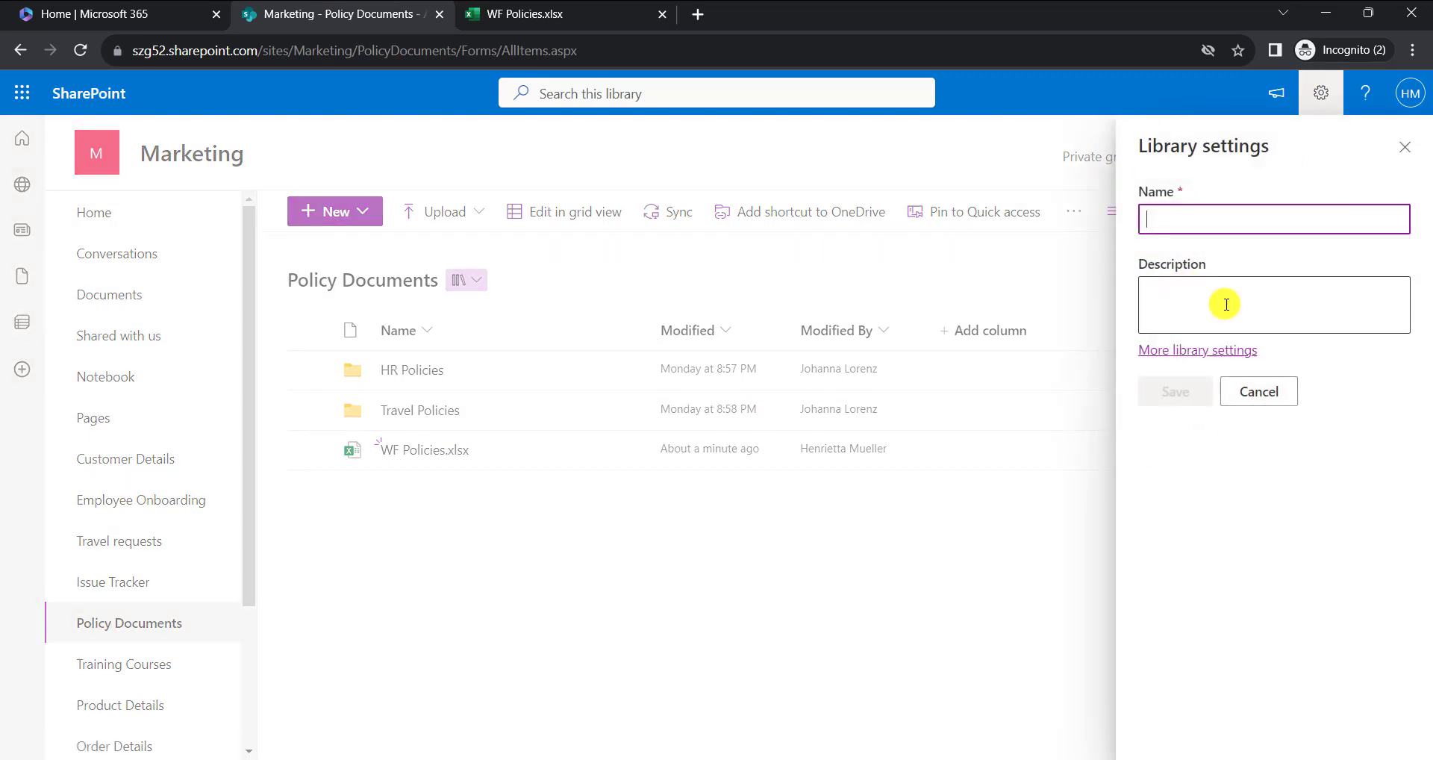
pyautogui.click(1198, 351)
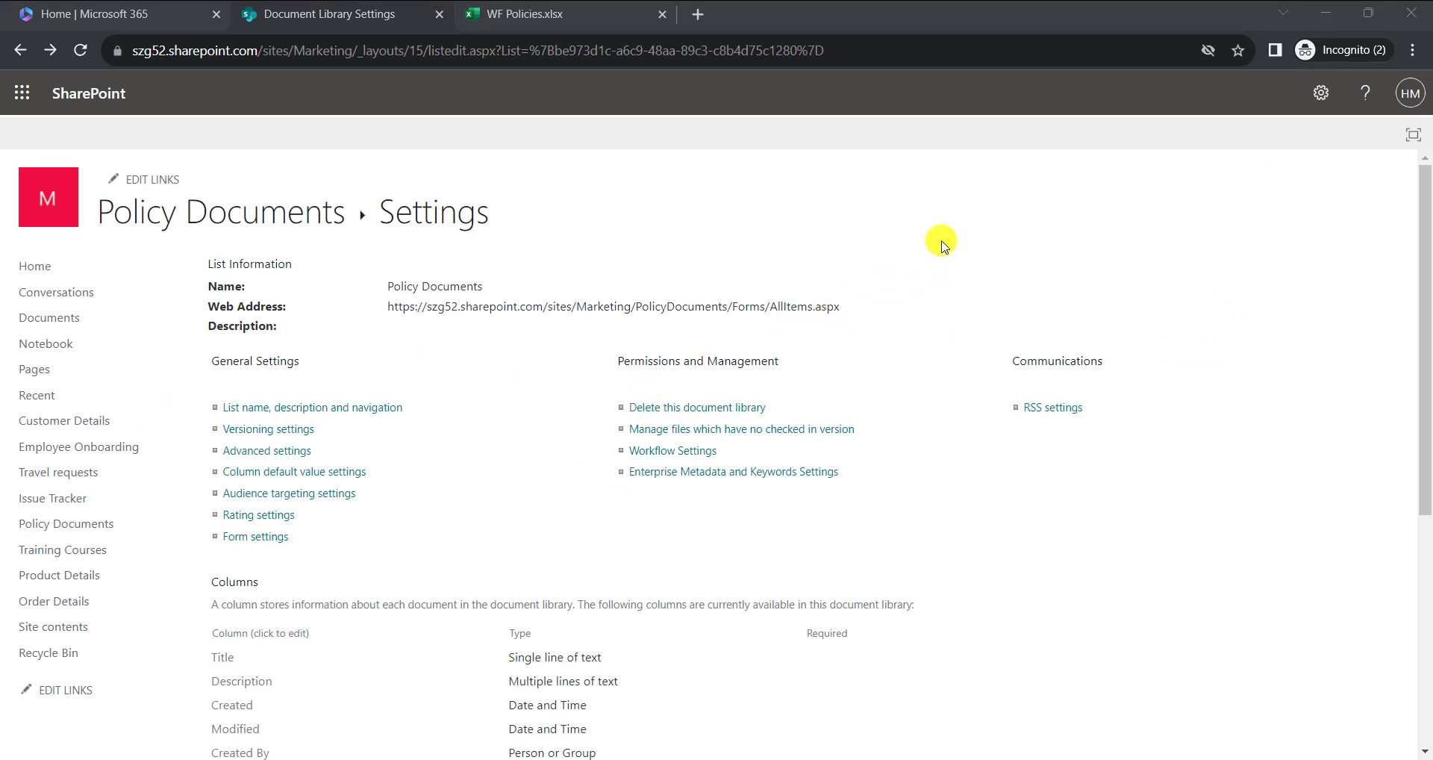
pyautogui.click(277, 432)
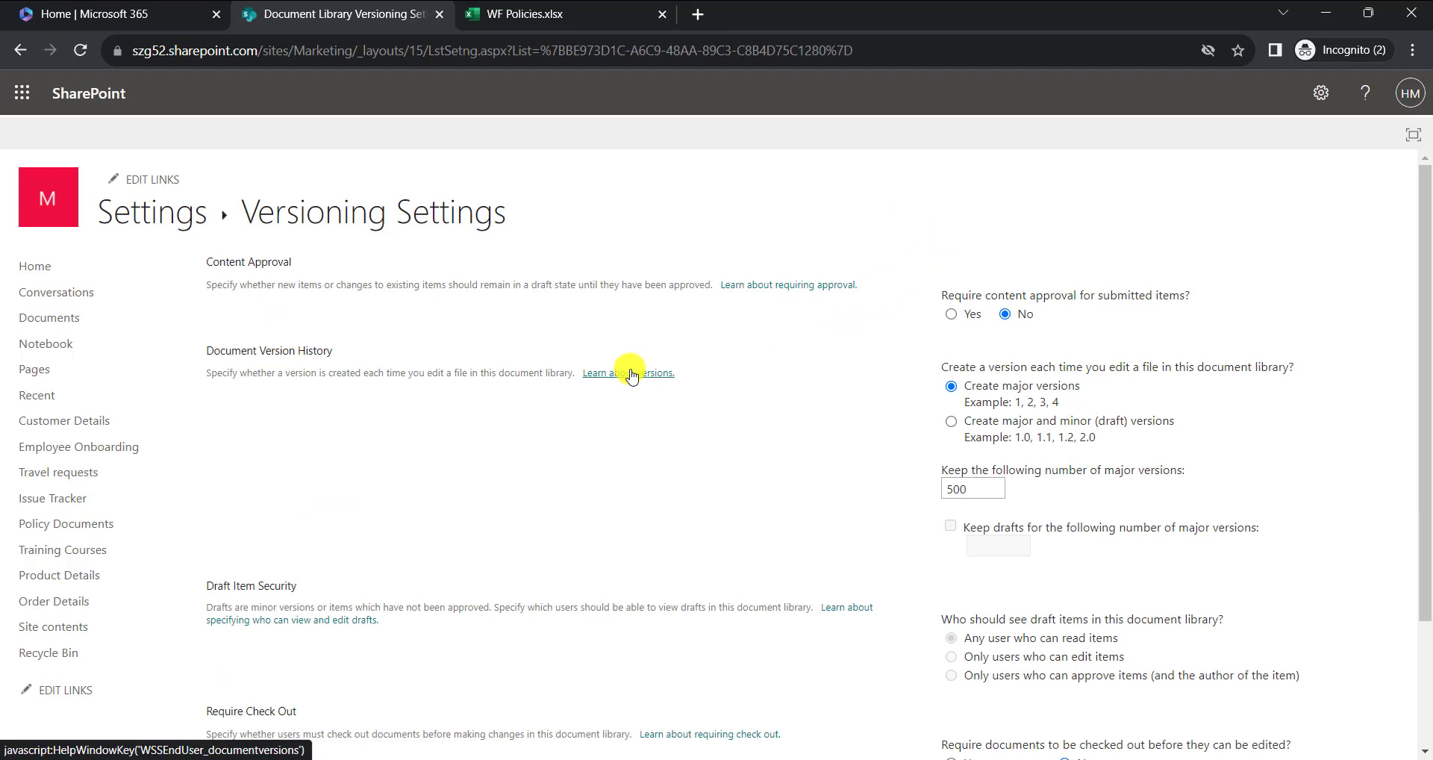
pyautogui.scroll(-3, 462, 478)
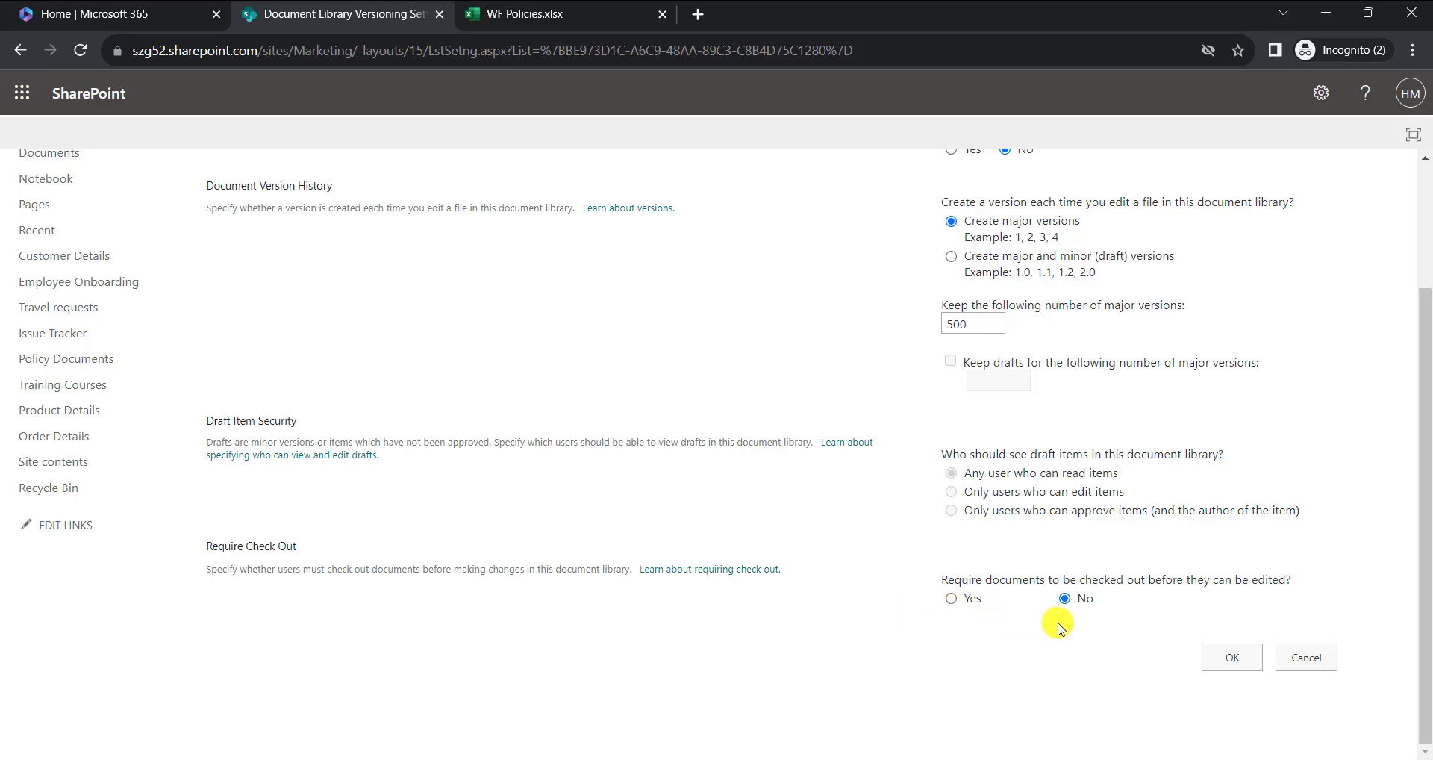
pyautogui.click(953, 599)
pyautogui.click(1236, 666)
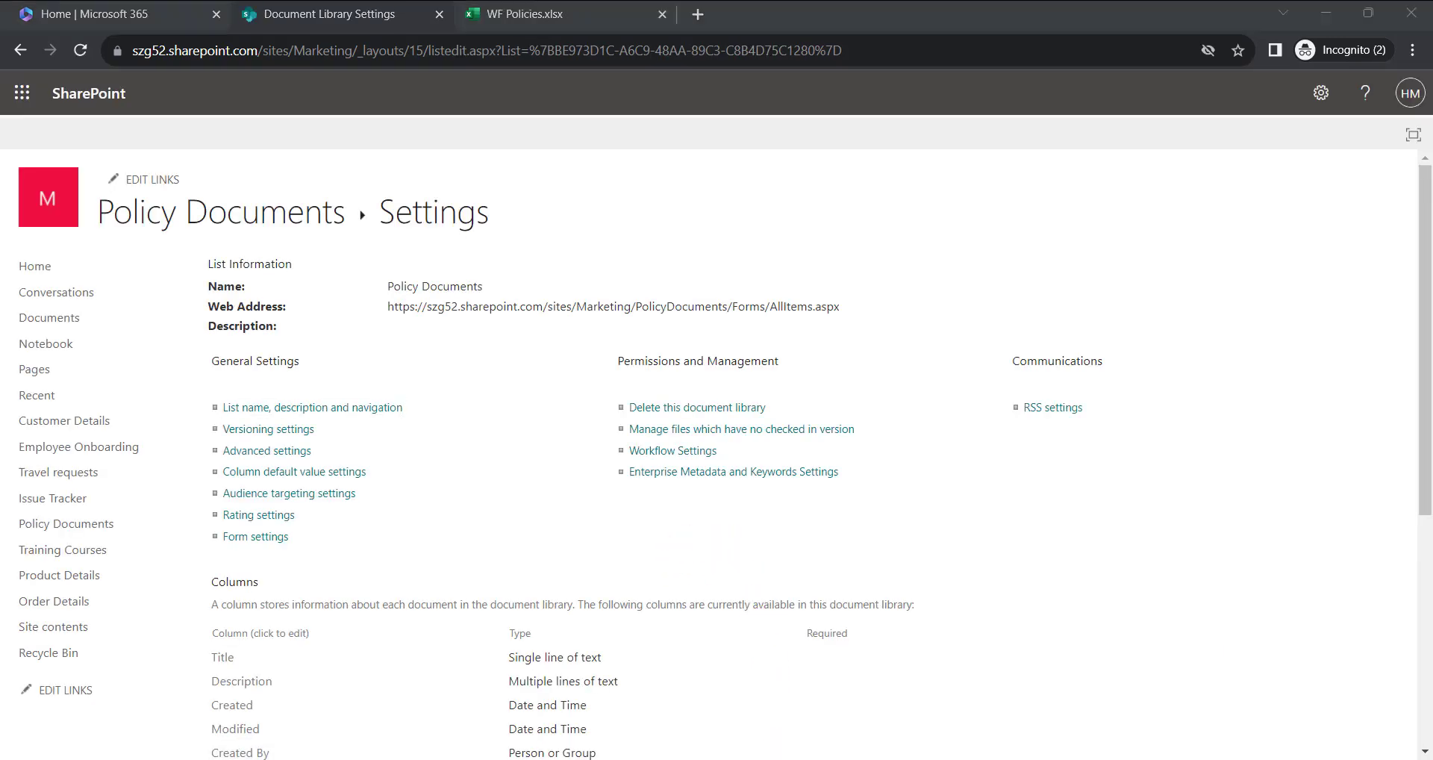
# Reload WF Policies and confirm cell B3 can no longer be edited
pyautogui.click(788, 737)
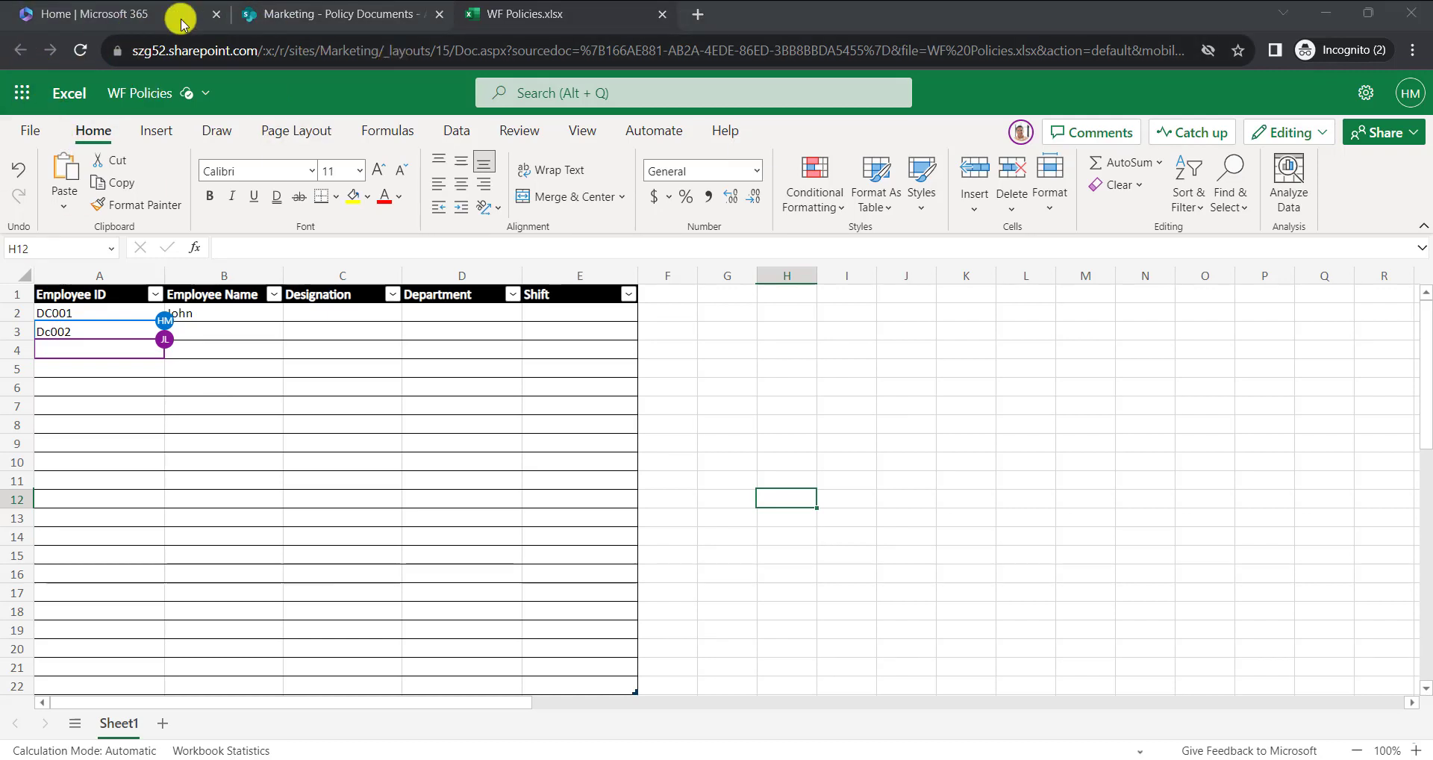
pyautogui.click(81, 51)
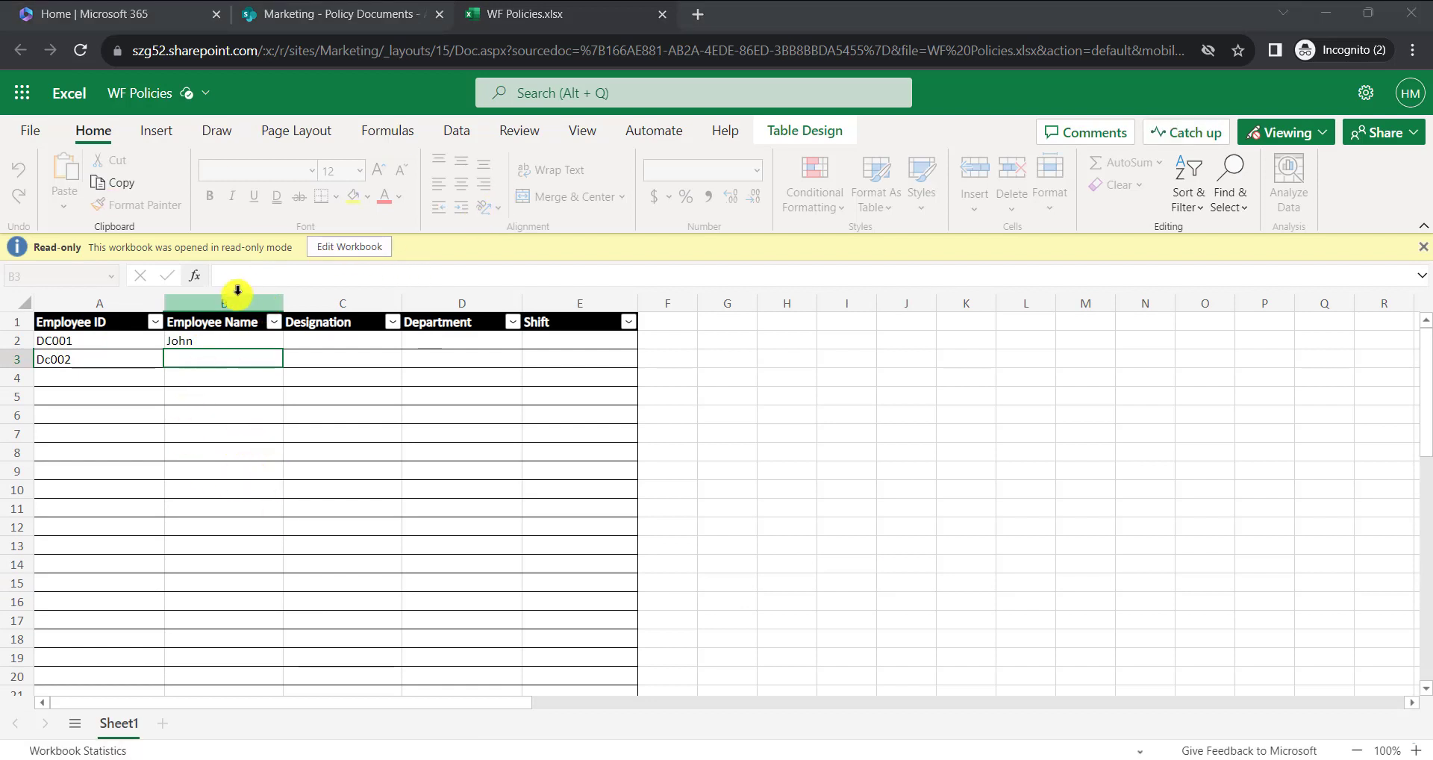
pyautogui.click(154, 360)
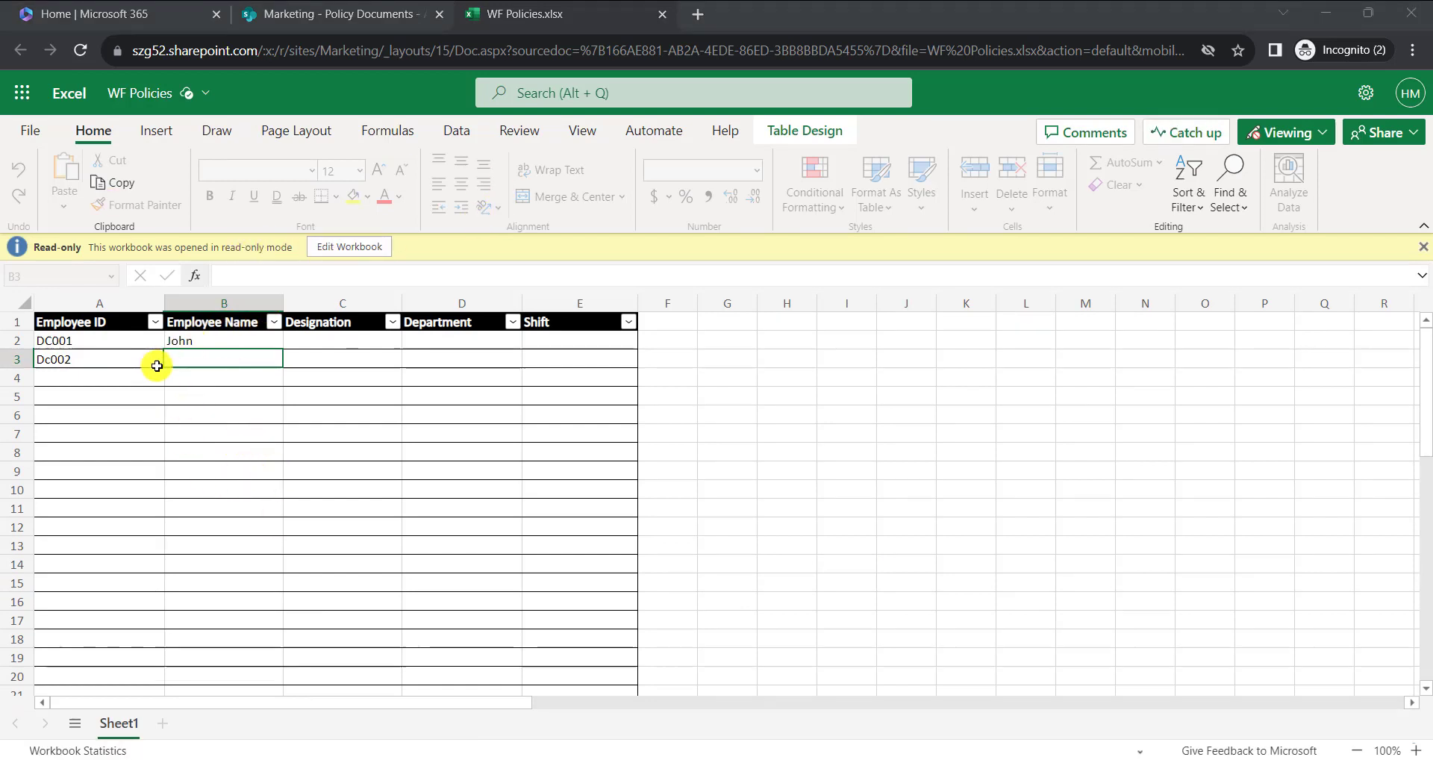
pyautogui.click(202, 358)
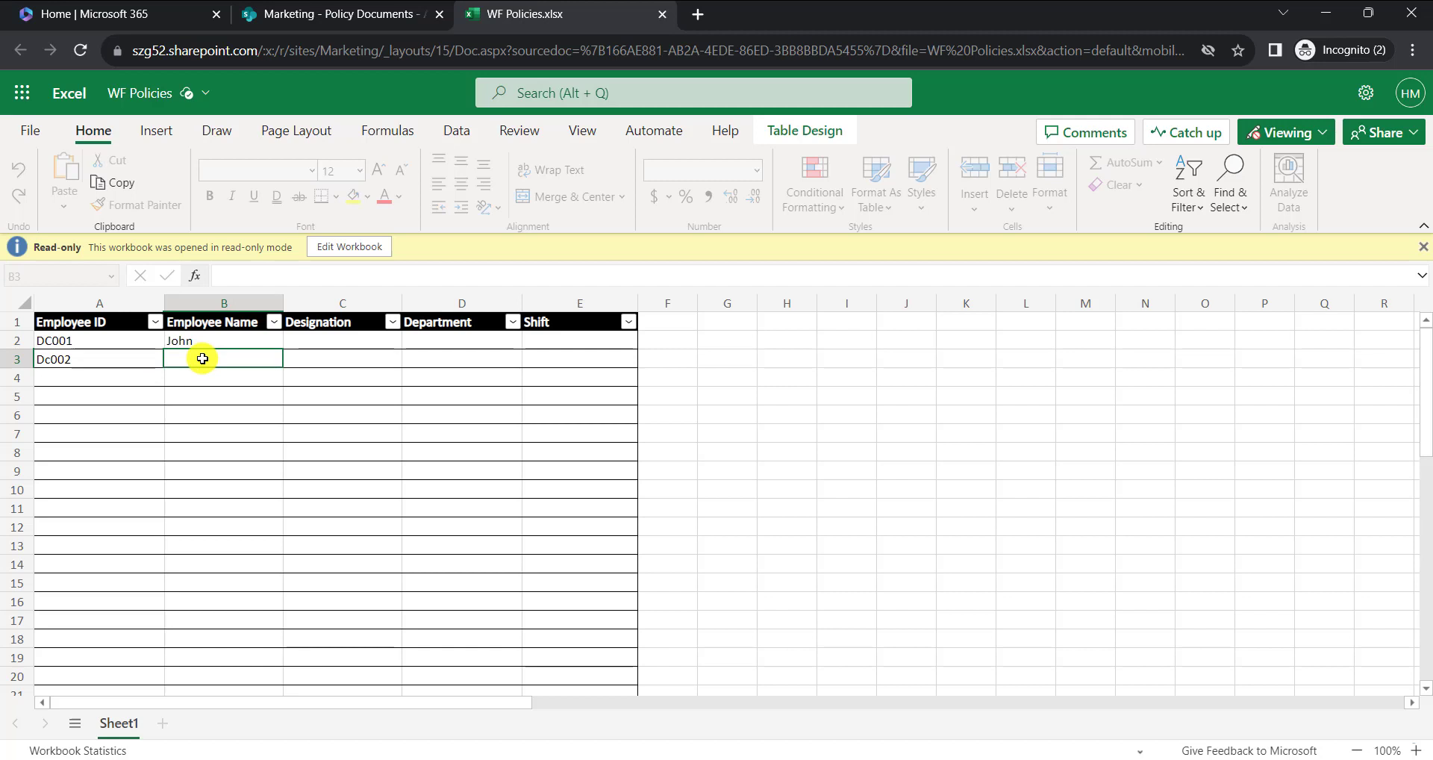